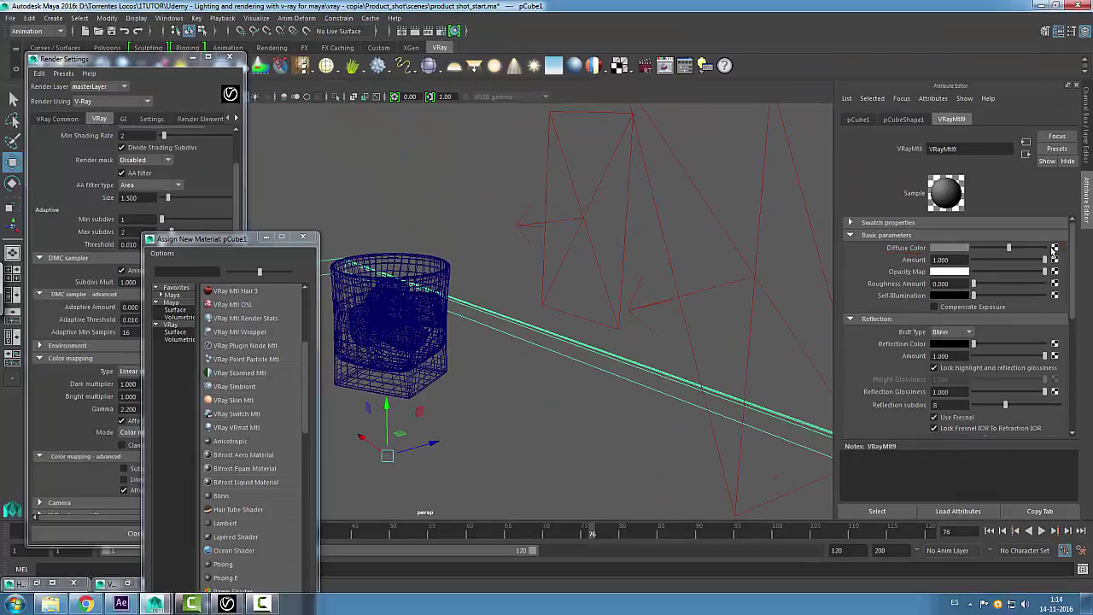
Connect a File texture to the Diffuse Color of the tabletop cube's V-Ray material.
click(1056, 248)
drag(490, 207, 559, 112)
click(525, 353)
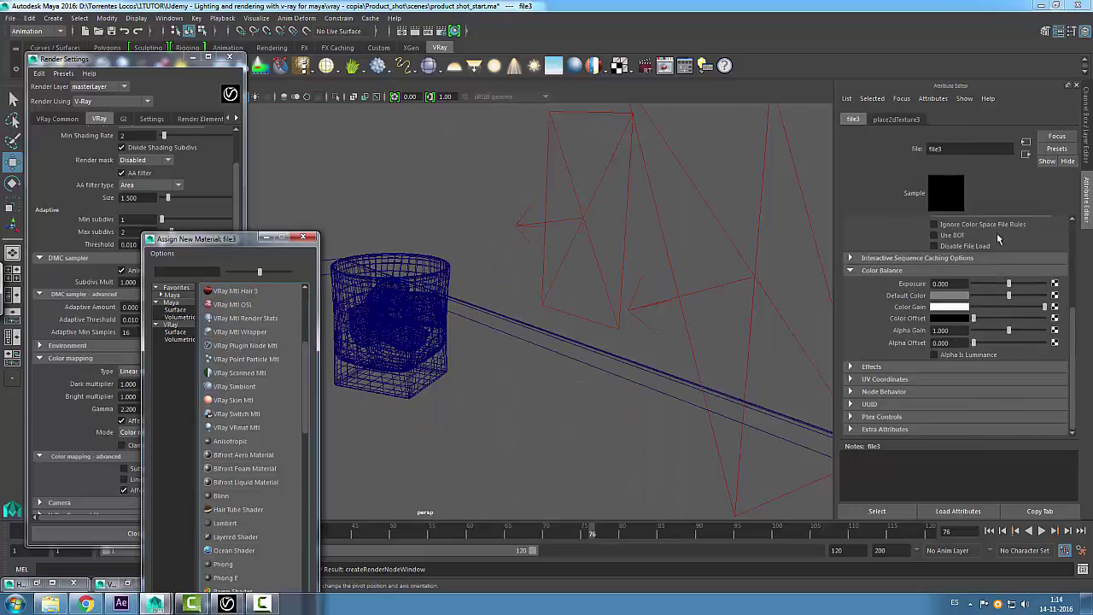
Load wood_diffuse.jpg from the Product_shot sourceimages folder into the diffuse file texture.
scroll(1072, 248, up, 3)
click(1058, 276)
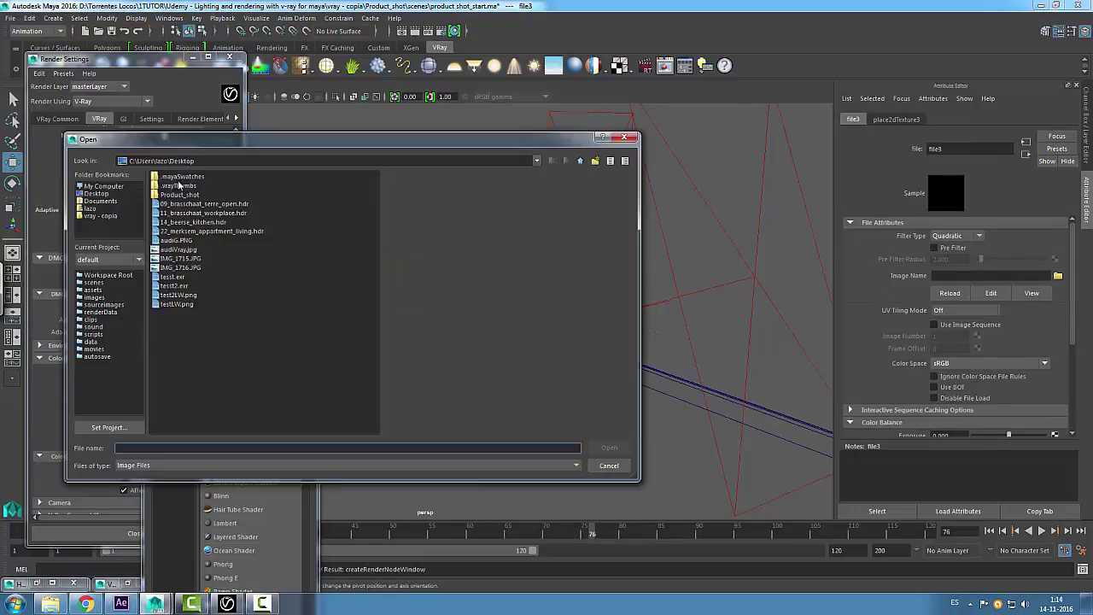
double_click(185, 196)
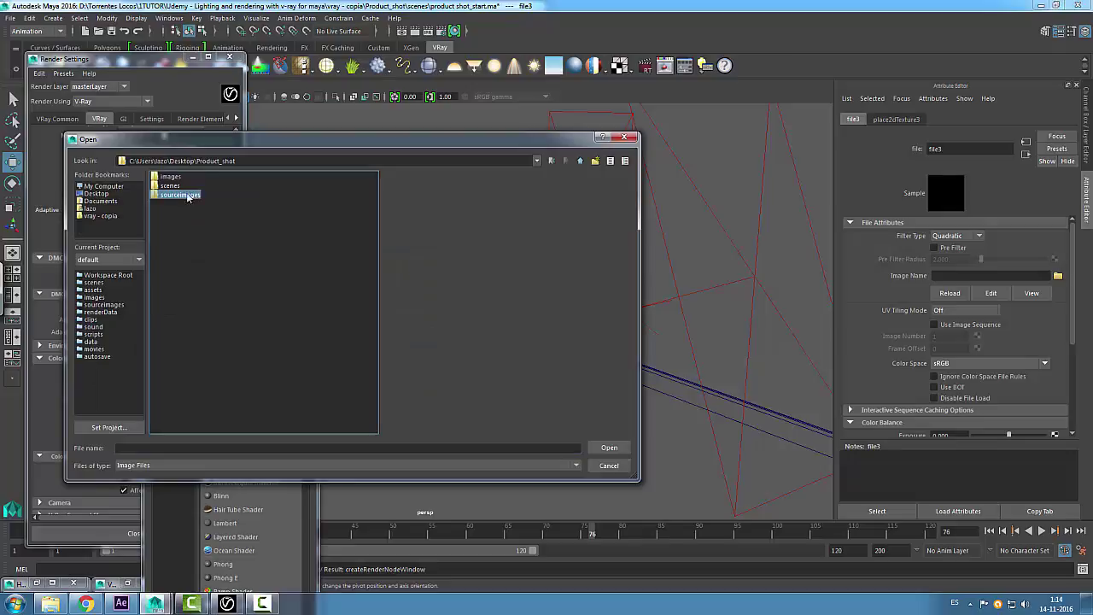
double_click(181, 195)
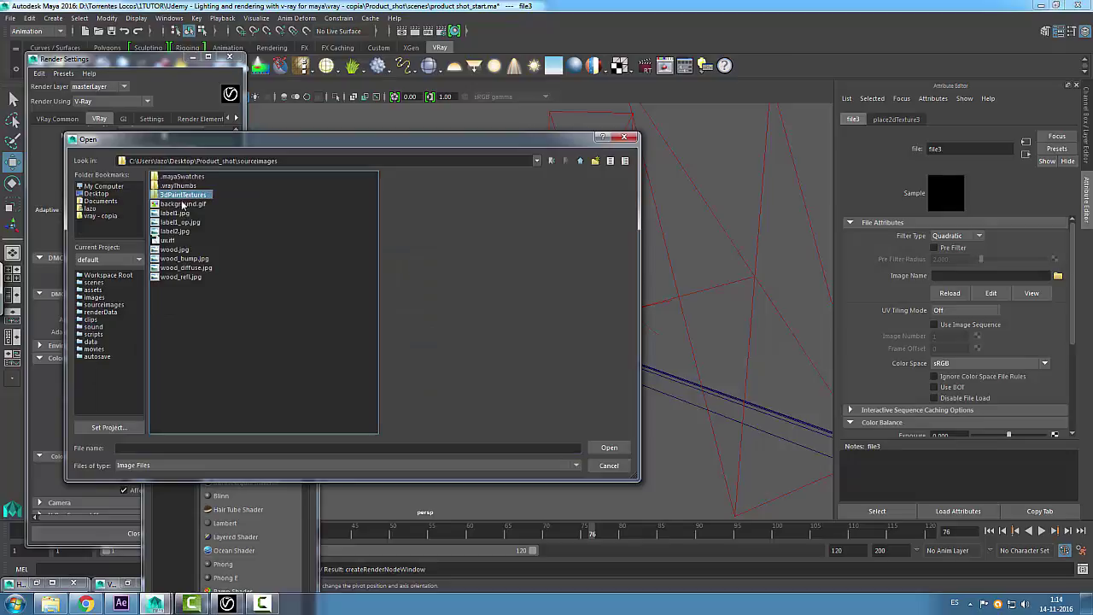
click(195, 268)
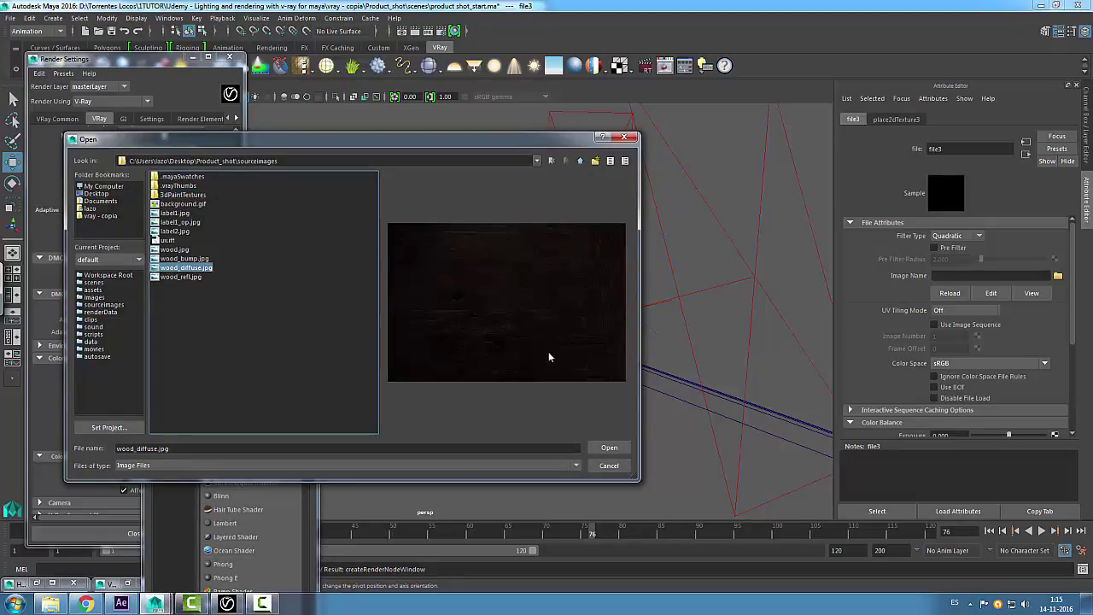
click(609, 448)
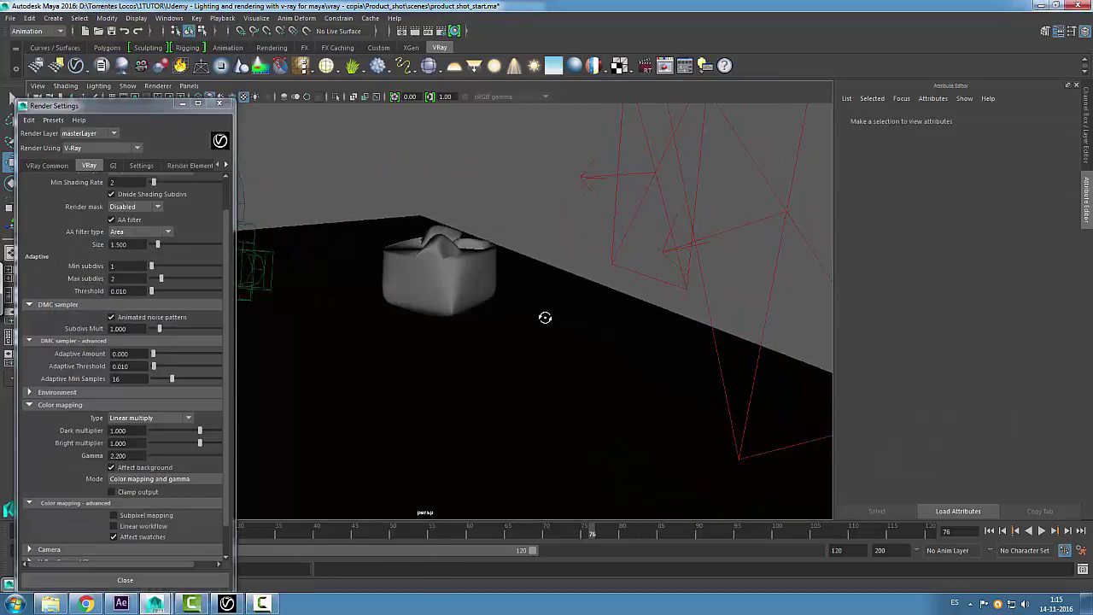
Switch the viewport to camera1 and open the V-Ray frame buffer.
alt+drag(546, 317, 600, 384)
alt+right_drag(600, 384, 525, 380)
alt+drag(525, 380, 564, 384)
click(189, 85)
click(323, 107)
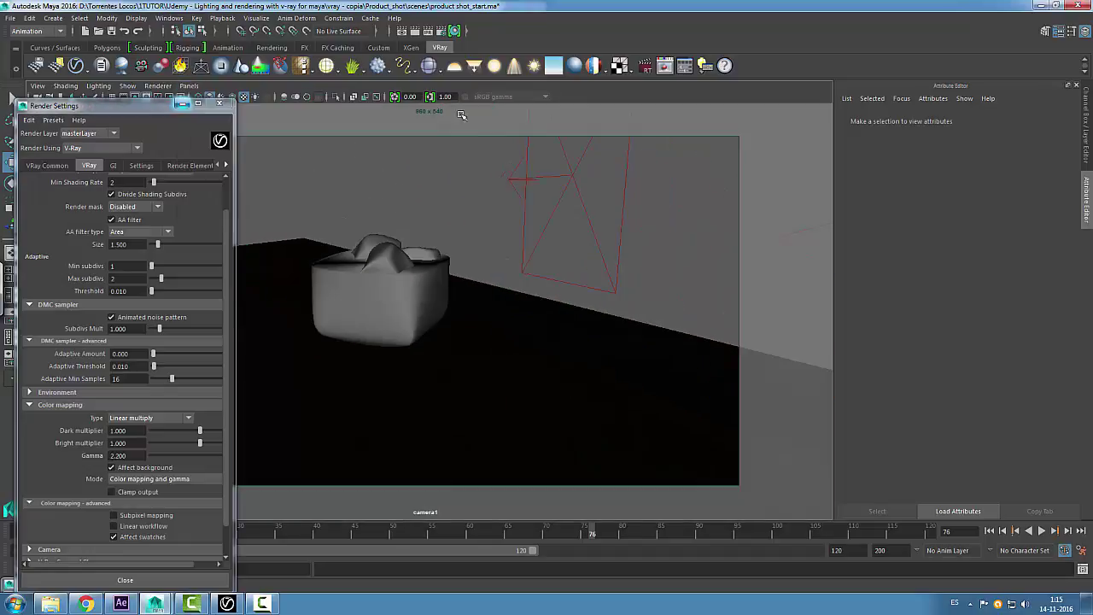
click(666, 66)
click(976, 137)
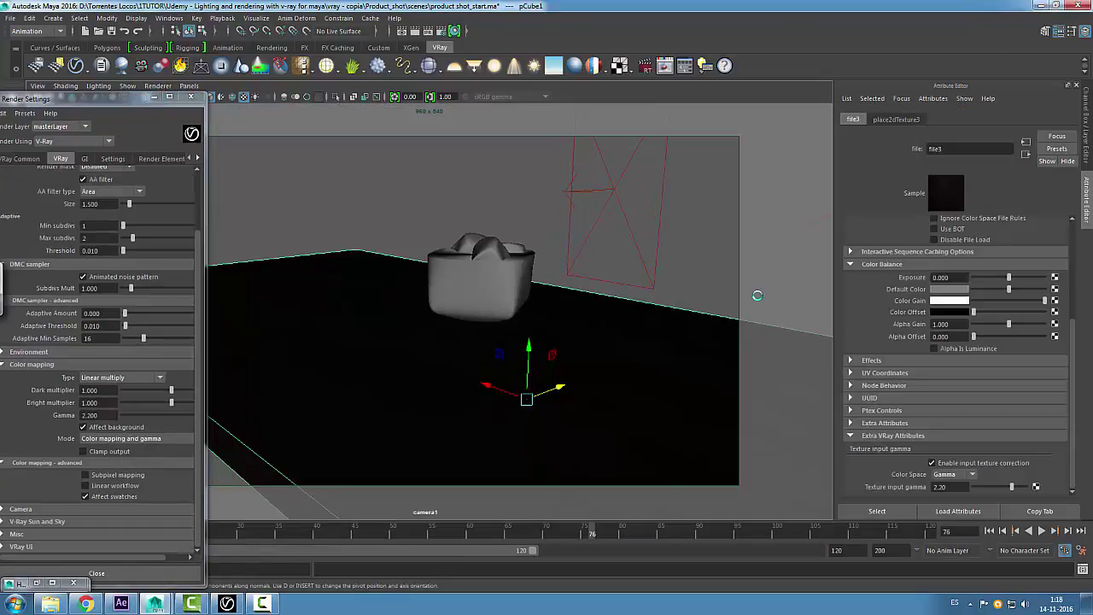
Select the liquid mesh inside the glass and edit the diffuse color of its Vrm_Liq material.
scroll(758, 296, up, 3)
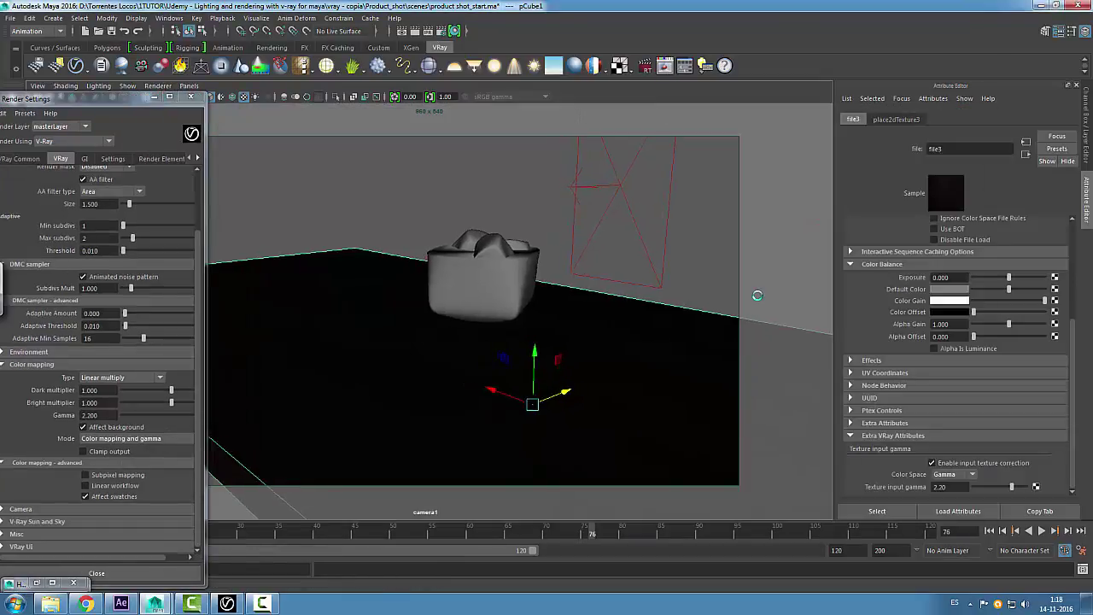
alt+middle_drag(542, 341, 529, 336)
click(475, 282)
alt+drag(474, 282, 482, 369)
click(483, 199)
alt+drag(484, 198, 487, 119)
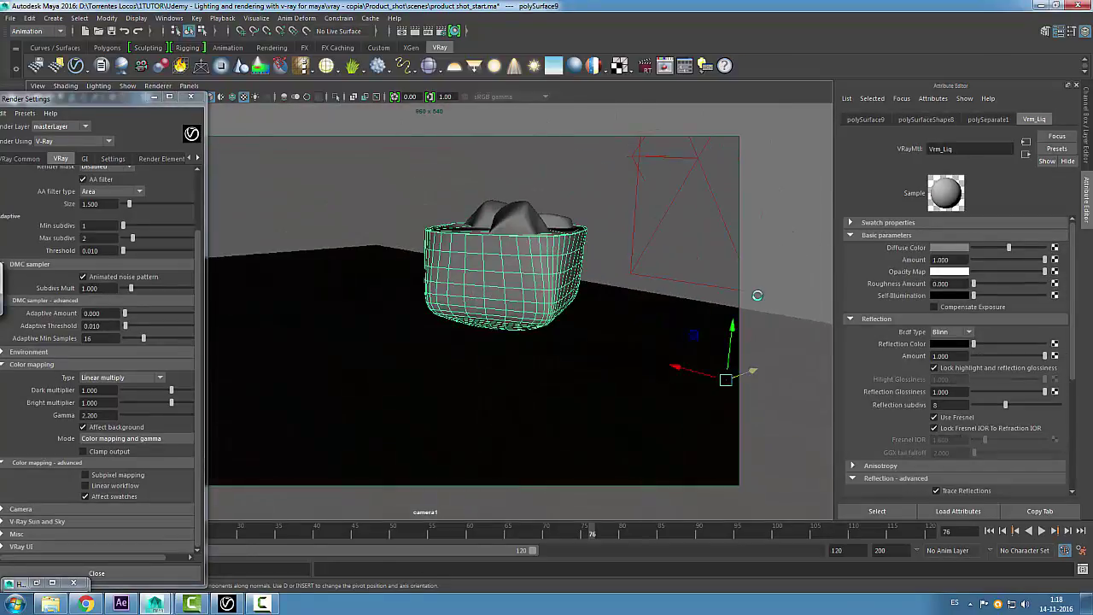
click(949, 248)
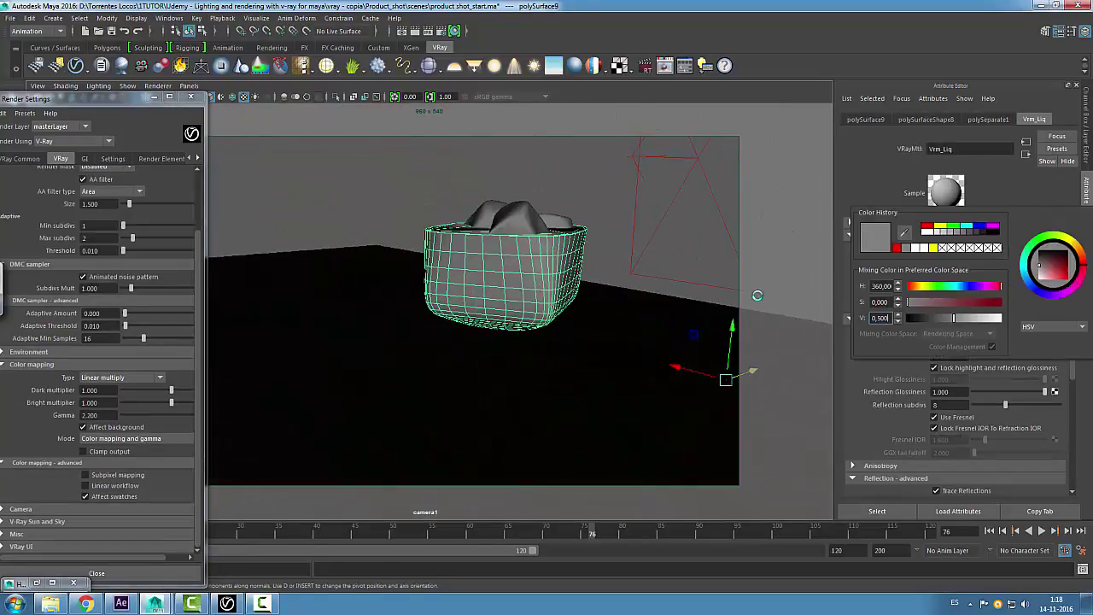
text(36)
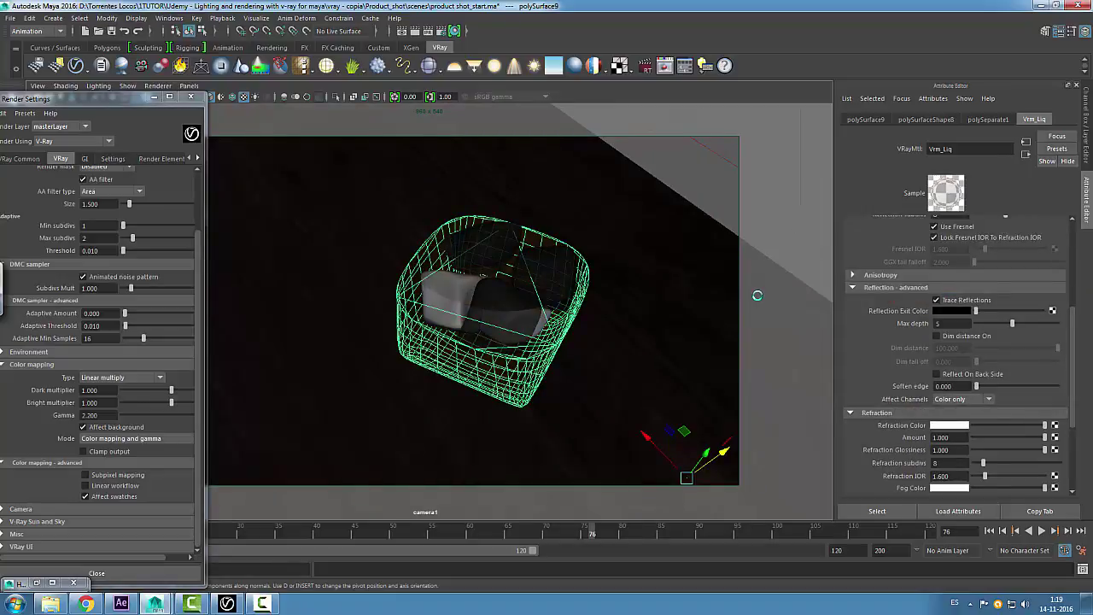
Open the refraction Fog Color of the Vrm_Liq material for editing.
scroll(956, 355, down, 3)
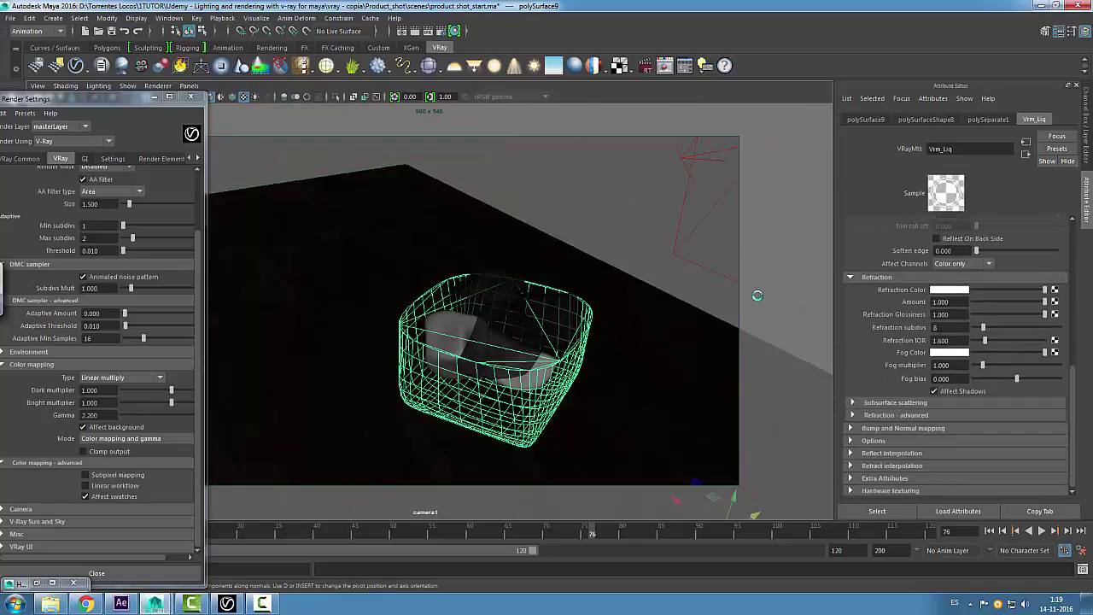
click(949, 352)
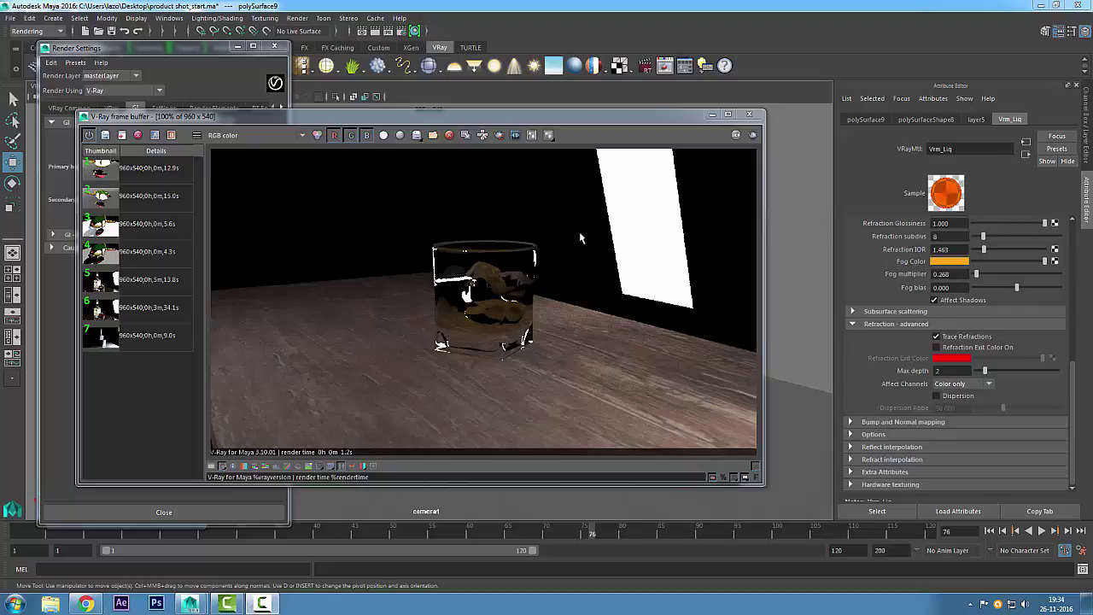
Minimize the render window, create a V-Ray dome light and enable Use Dome Tex on it.
drag(487, 121, 544, 135)
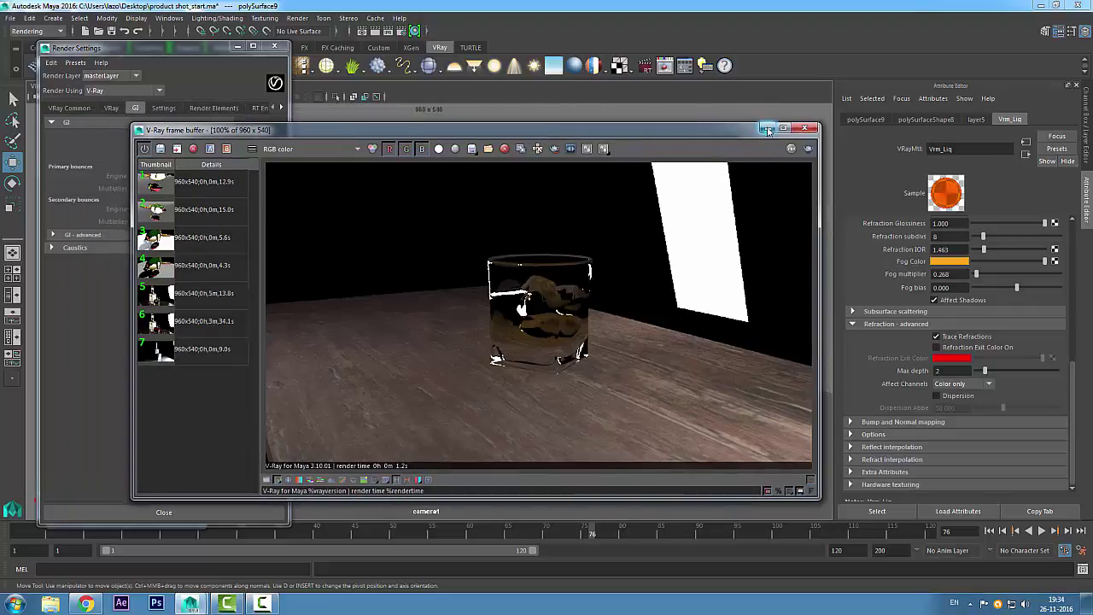
click(767, 129)
click(455, 66)
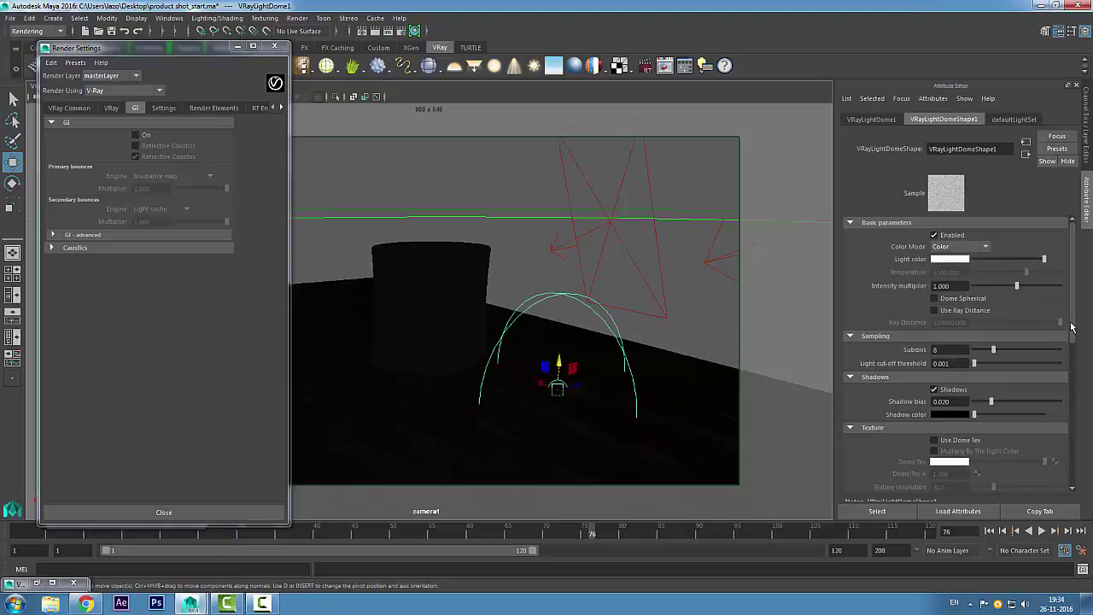
drag(1072, 328, 1072, 386)
click(958, 319)
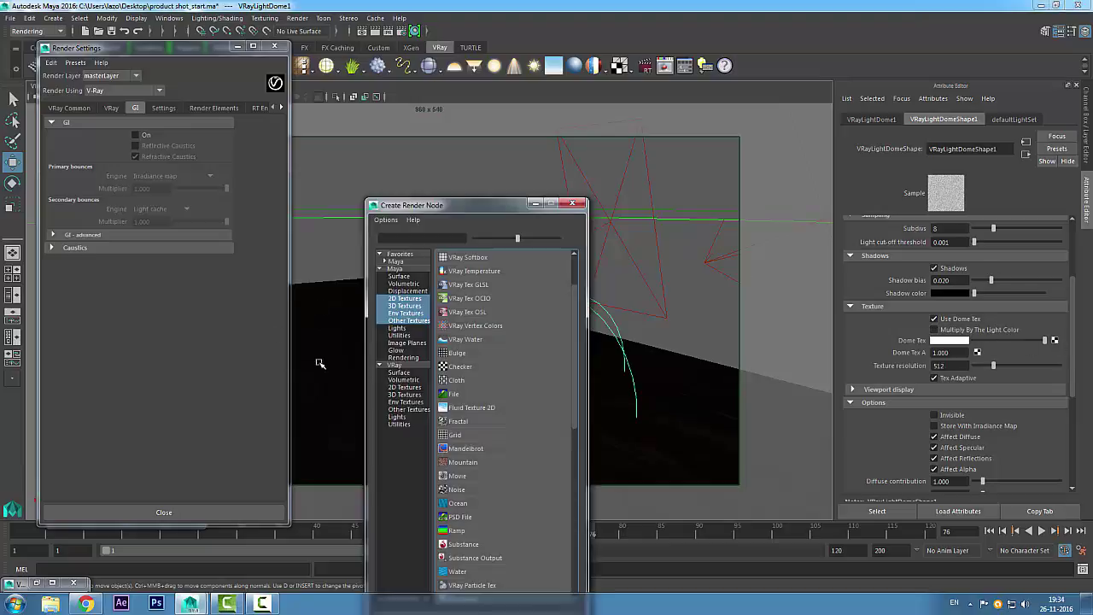
Assign a File texture with 14_beerse_kitchen.hdr to the dome light's Dome Tex and open its environment placement settings.
click(469, 398)
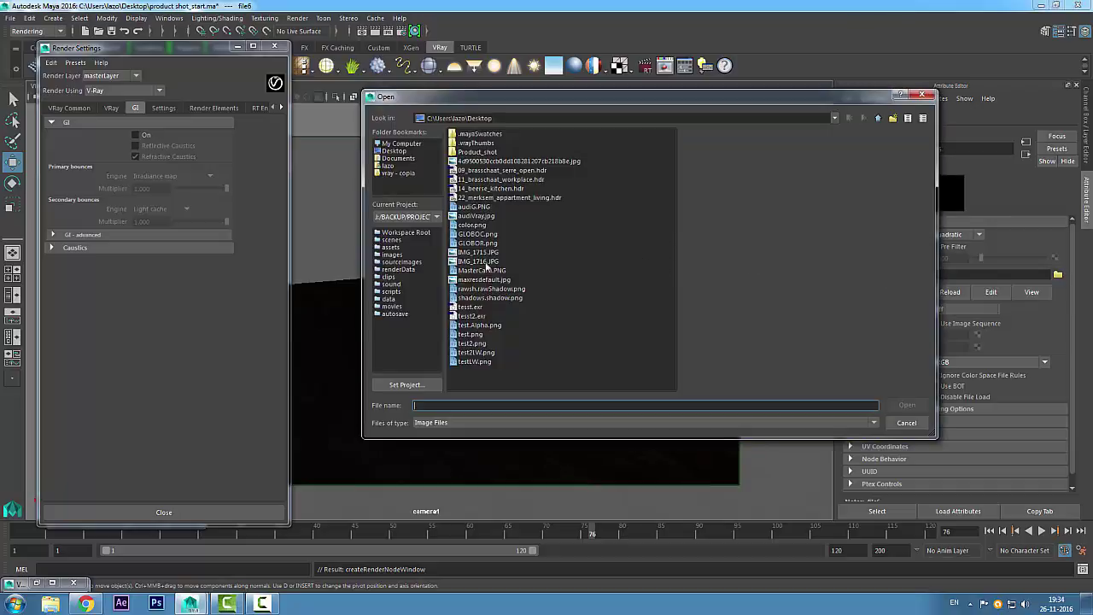
double_click(537, 180)
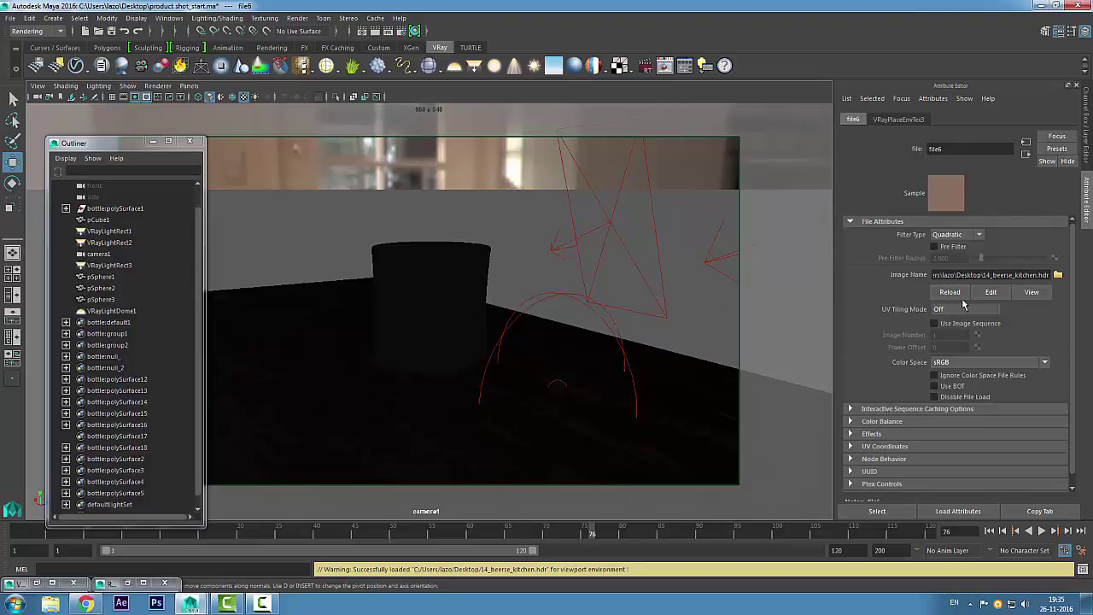
click(905, 119)
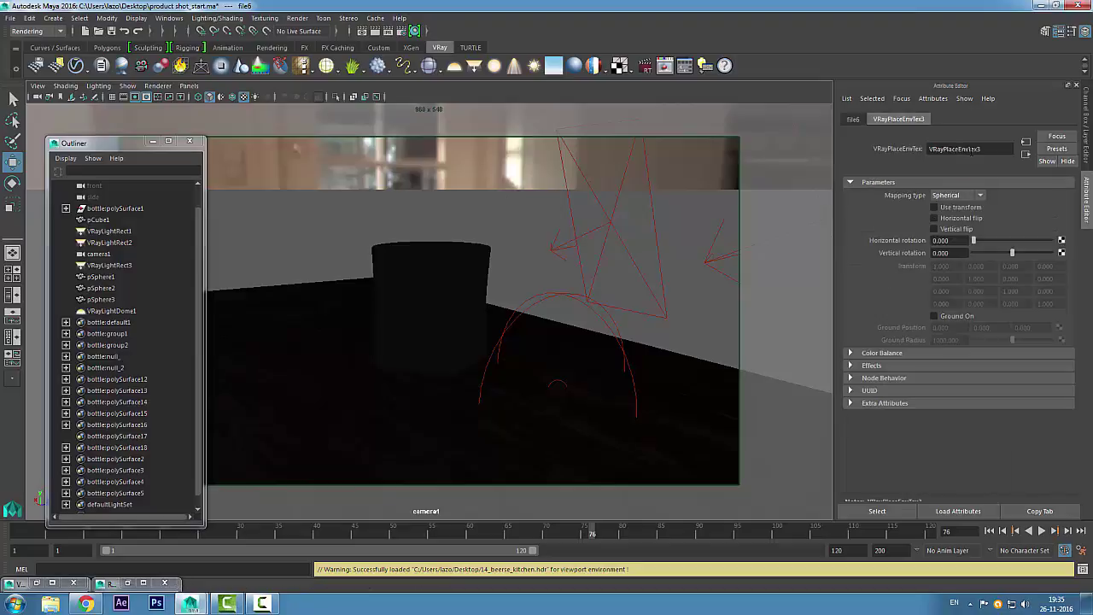
Enable Dome Spherical on the V-Ray dome light and render the camera1 view.
click(553, 299)
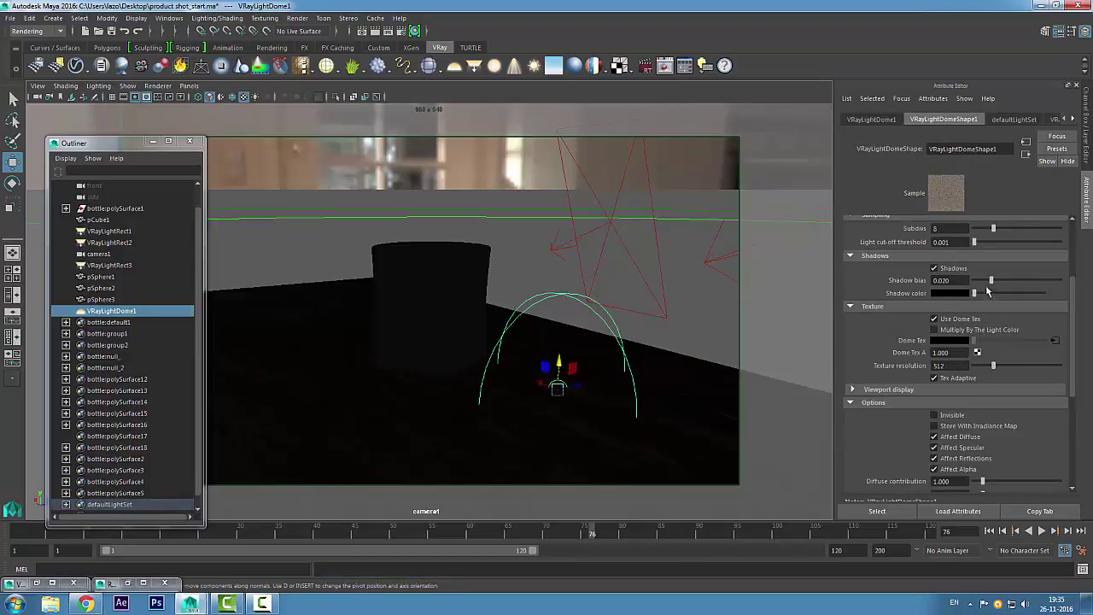
scroll(976, 309, up, 3)
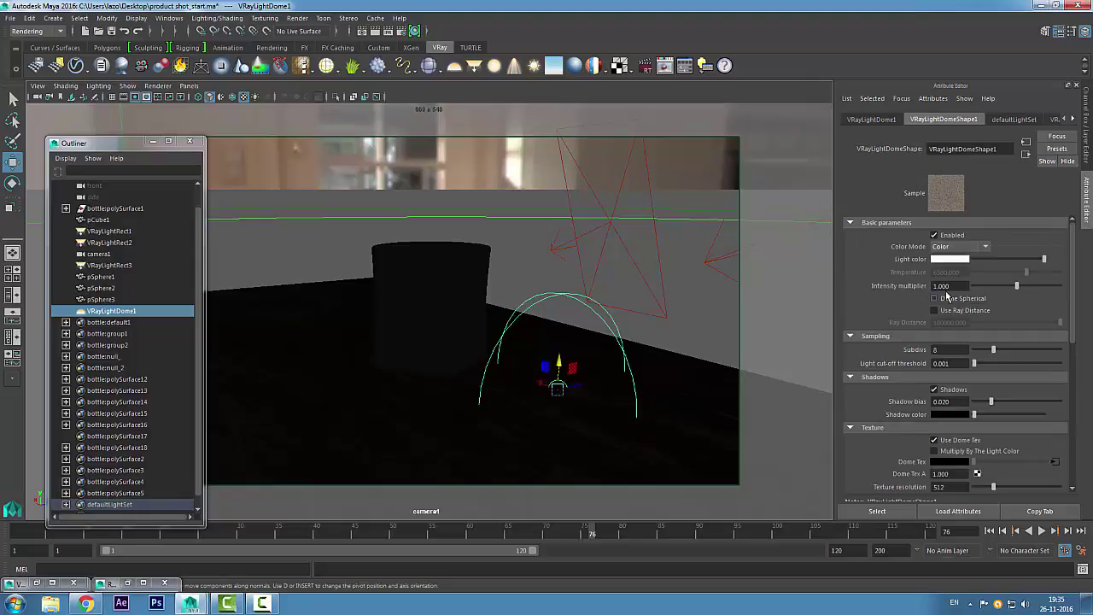
click(961, 299)
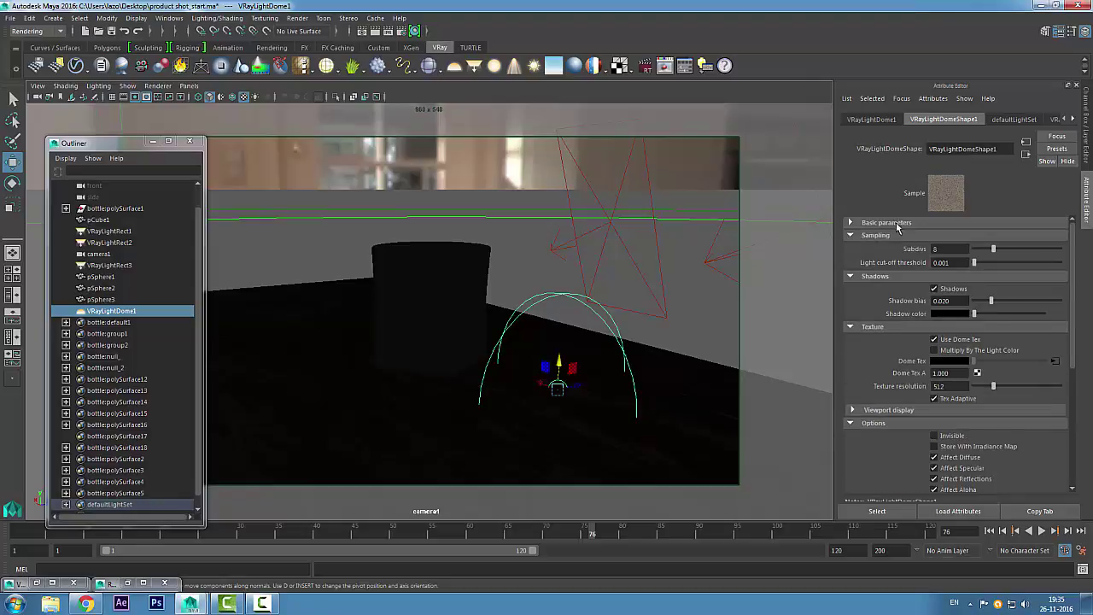
click(665, 67)
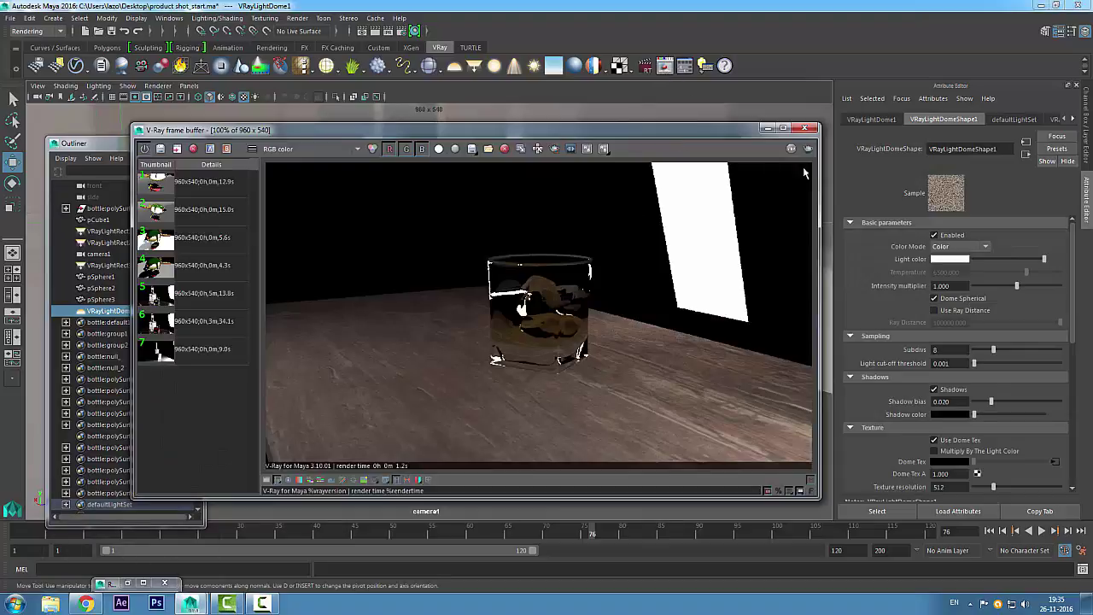
click(808, 150)
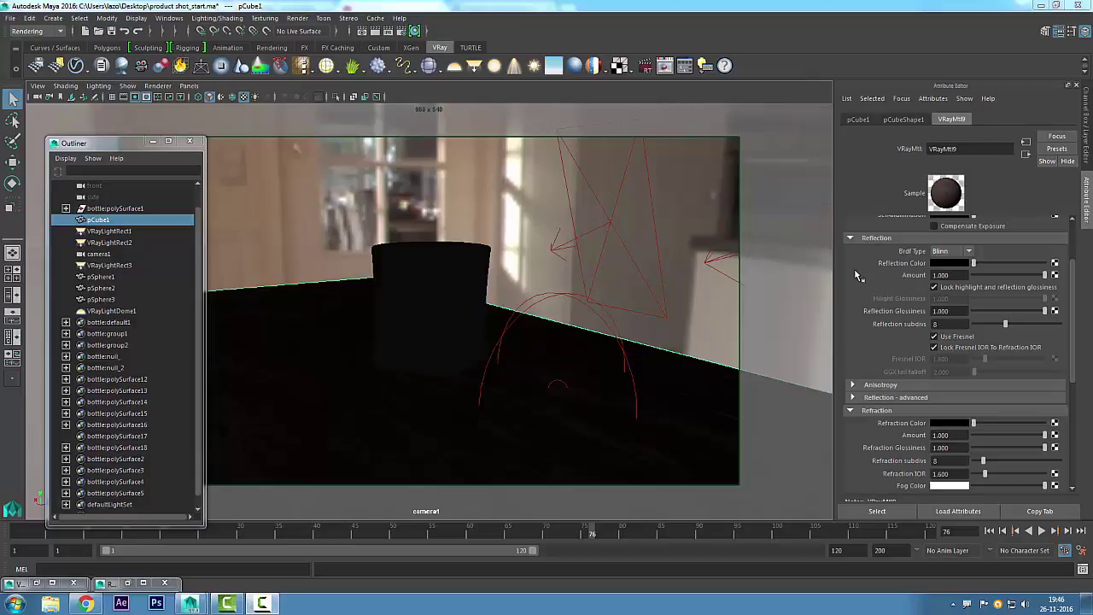
Choose wood_refl.jpg from the sourceimages folder as the file texture for the table material's Reflection Color.
scroll(1021, 324, up, 3)
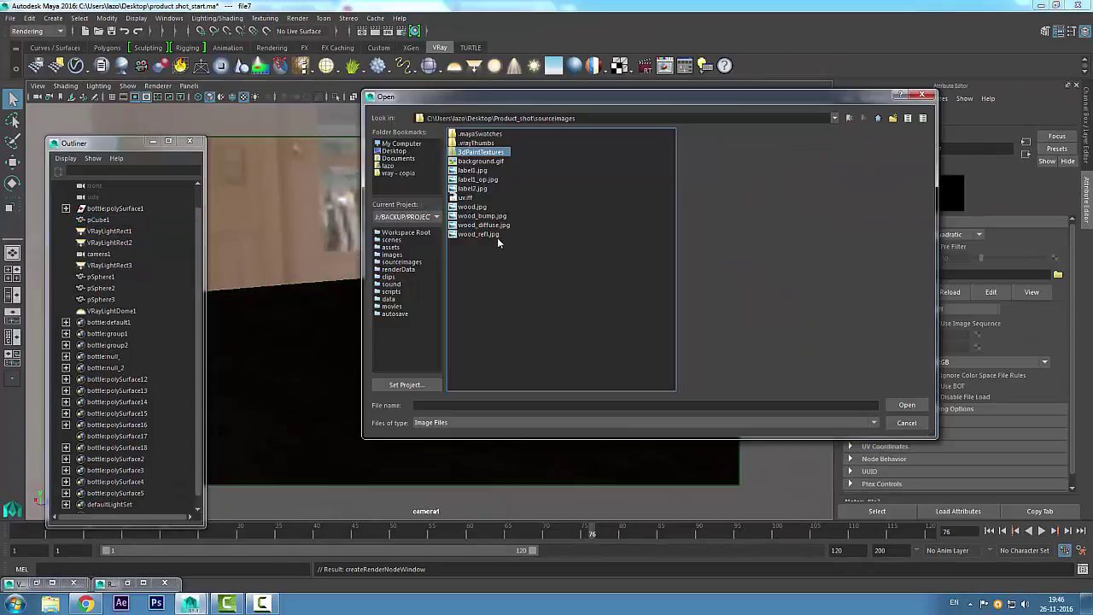
click(500, 234)
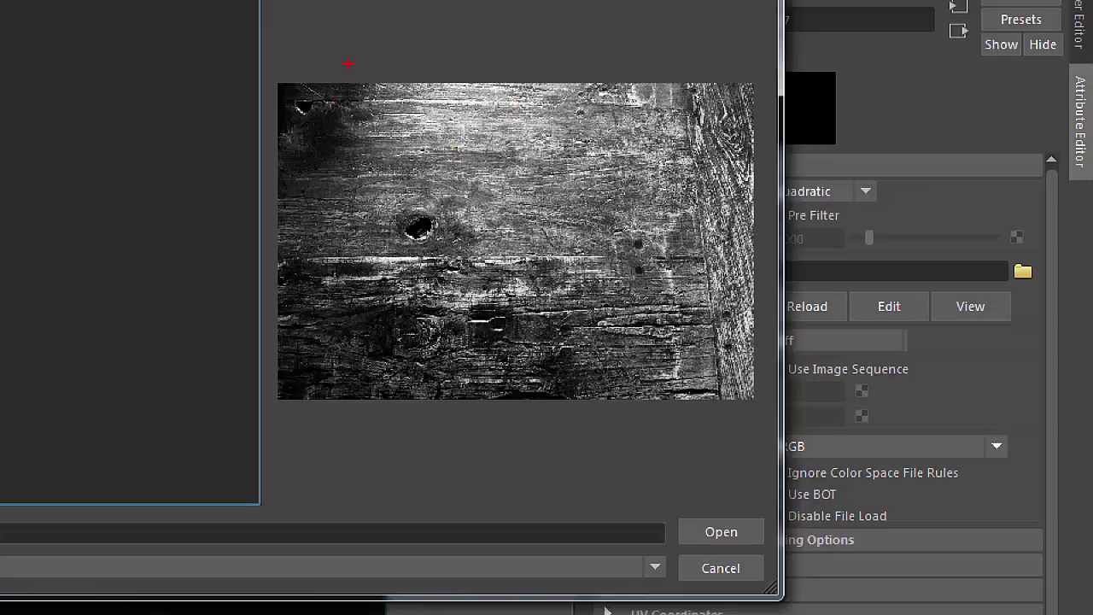
drag(357, 51, 321, 118)
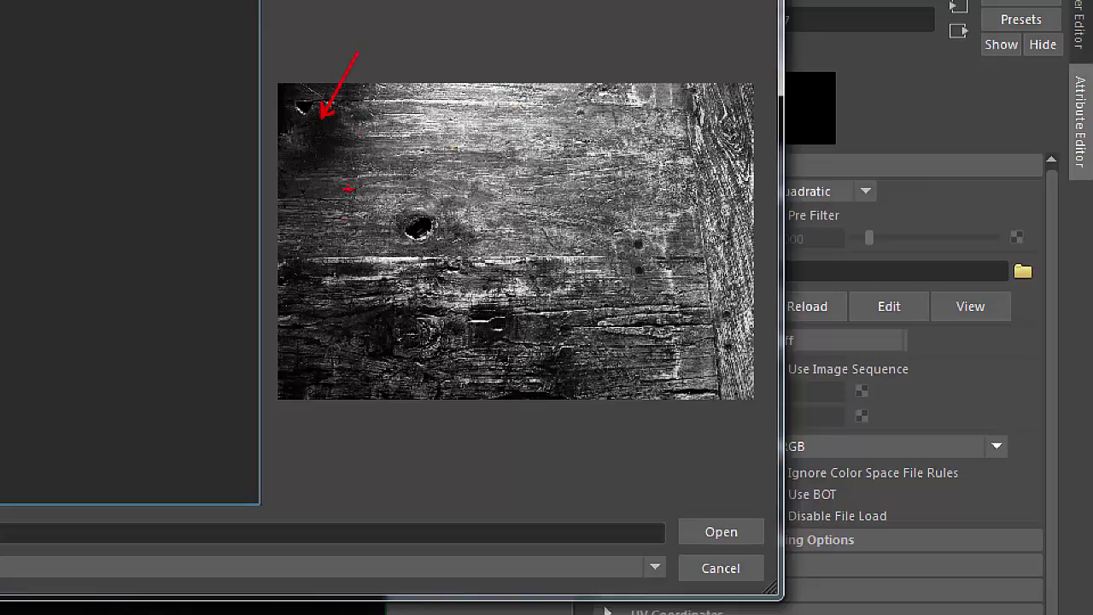
mouse_move(458, 48)
mouse_down()
mouse_move(535, 196)
mouse_move(541, 155)
mouse_move(504, 181)
mouse_up()
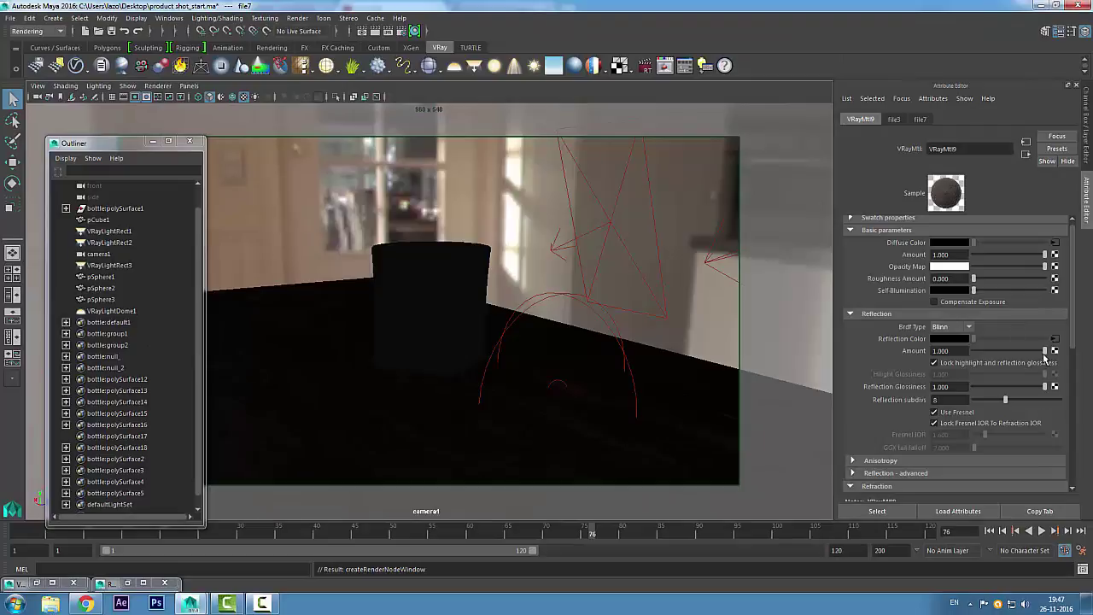
Bring up the V-Ray frame buffer and render the scene with the wood reflection map.
click(667, 69)
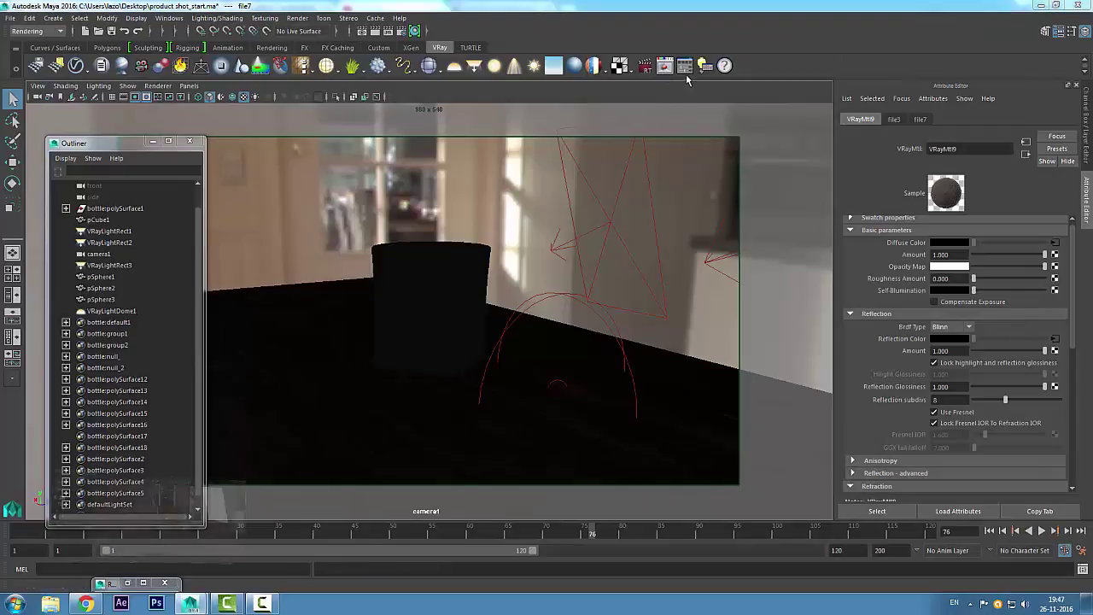
click(685, 68)
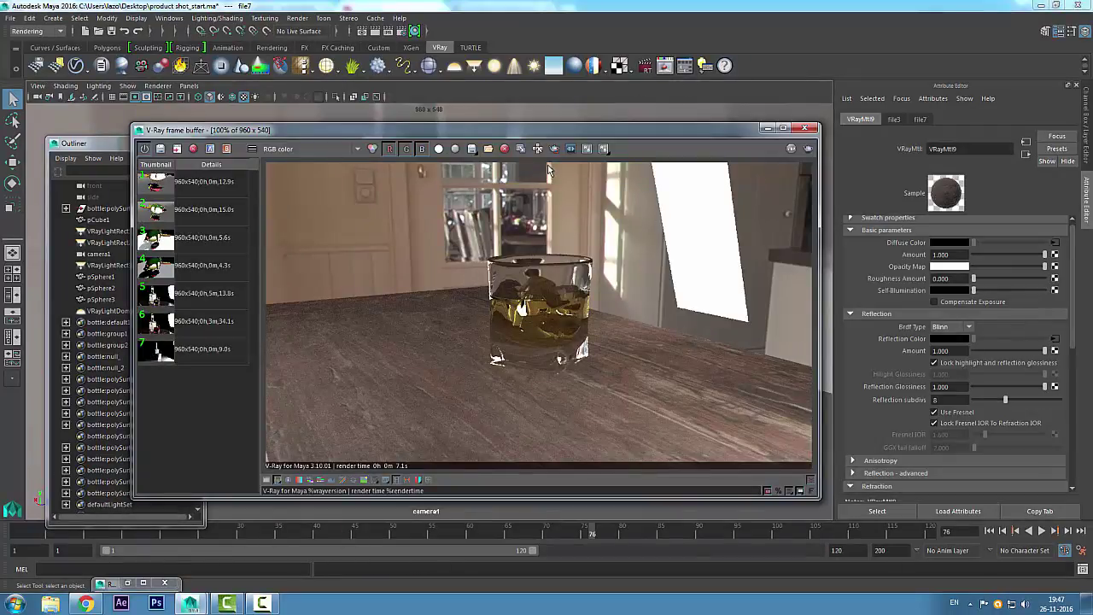
click(809, 148)
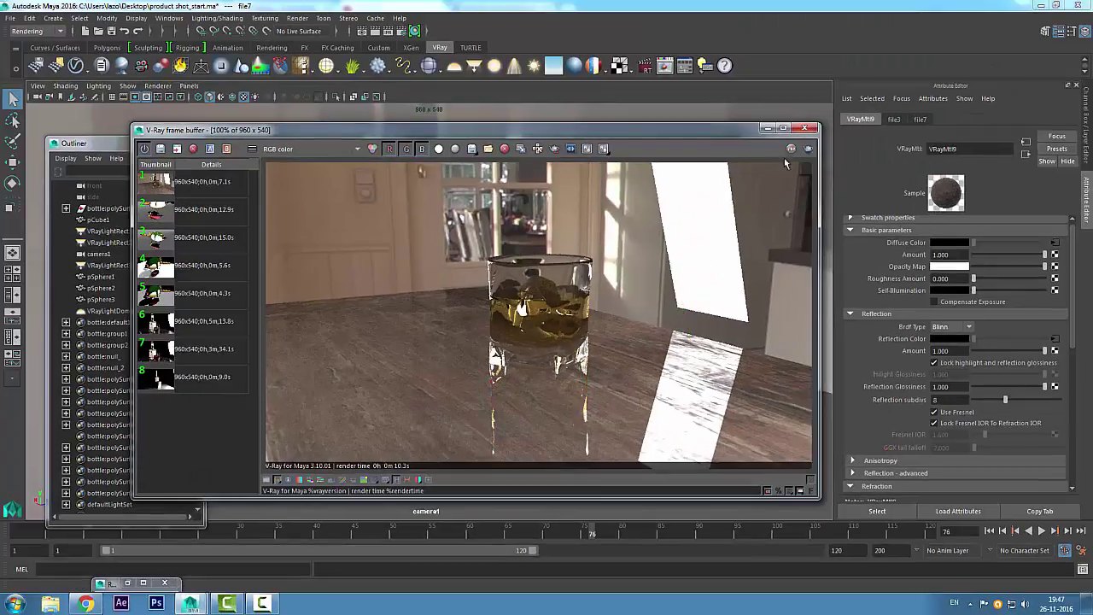
Break the file texture connection on the table material's Reflection Color.
right_click(927, 340)
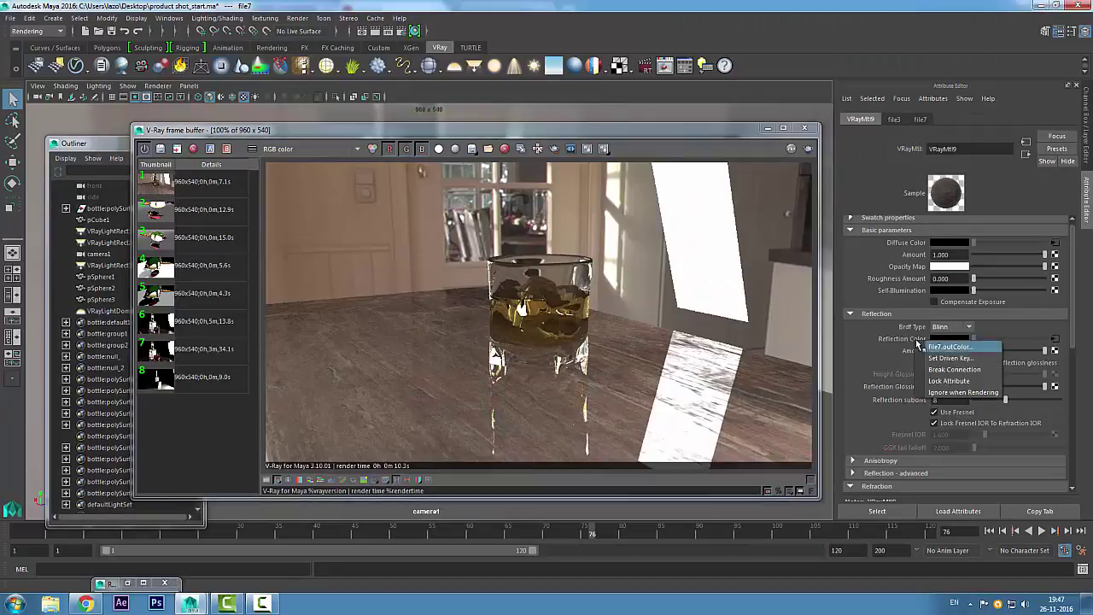
click(934, 371)
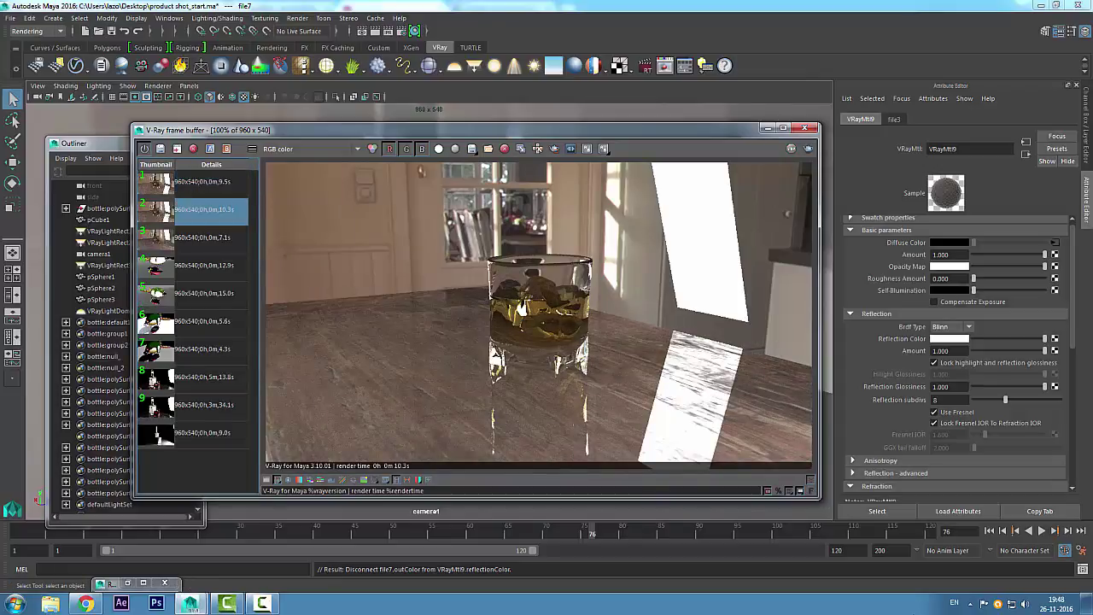
Compare the two most recent renders in the frame buffer history.
click(205, 181)
click(205, 209)
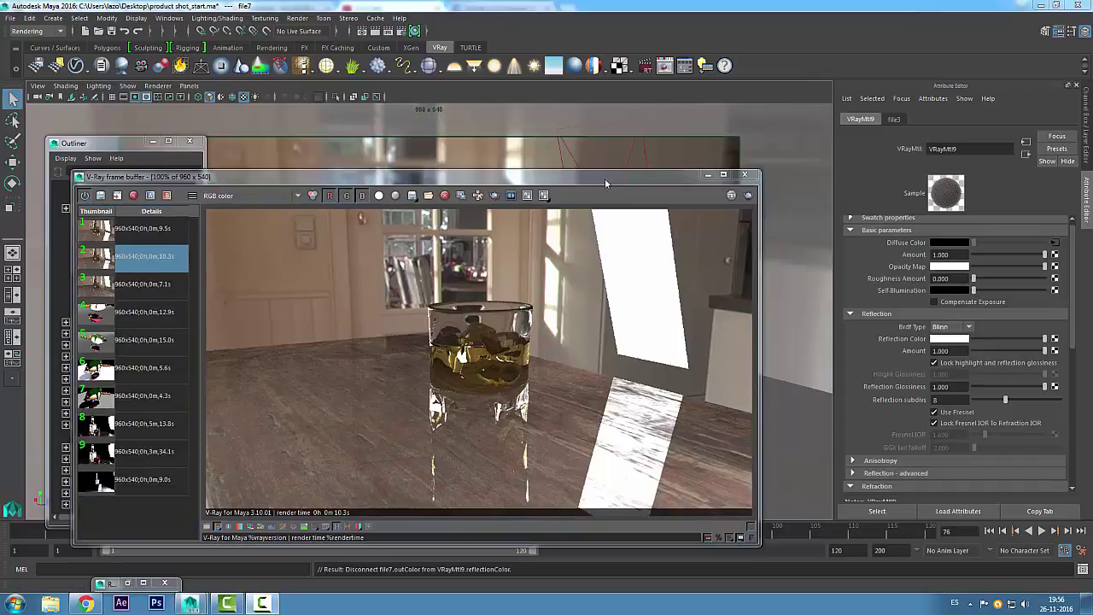
Make the rectangle light VRayLightRect1 invisible and turn off its Affect Reflections option.
drag(605, 178, 669, 116)
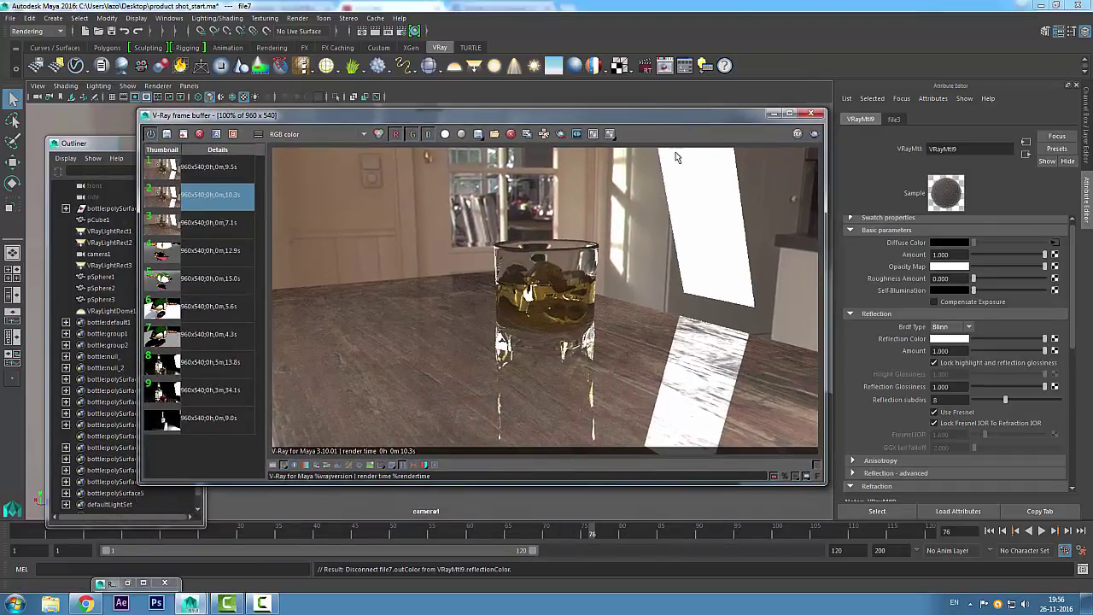
drag(756, 117, 489, 325)
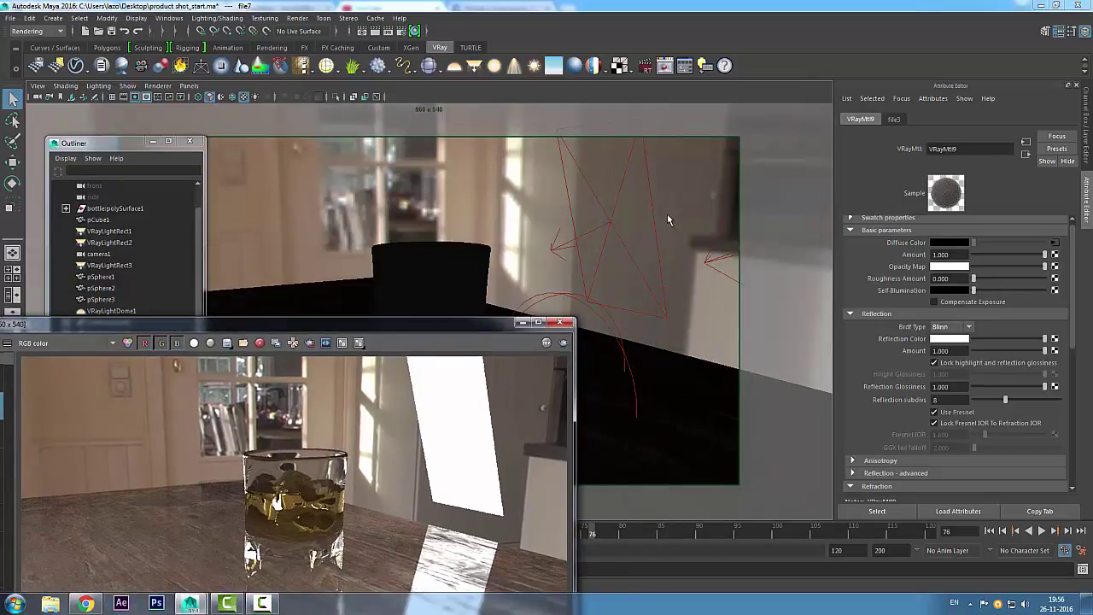
click(658, 211)
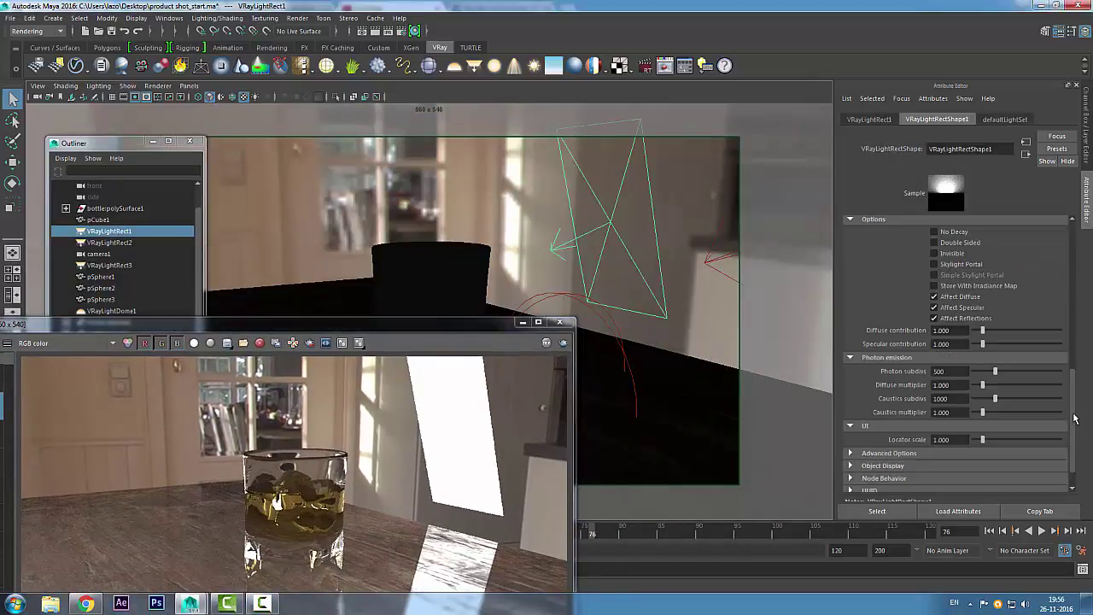
scroll(1006, 446, down, 2)
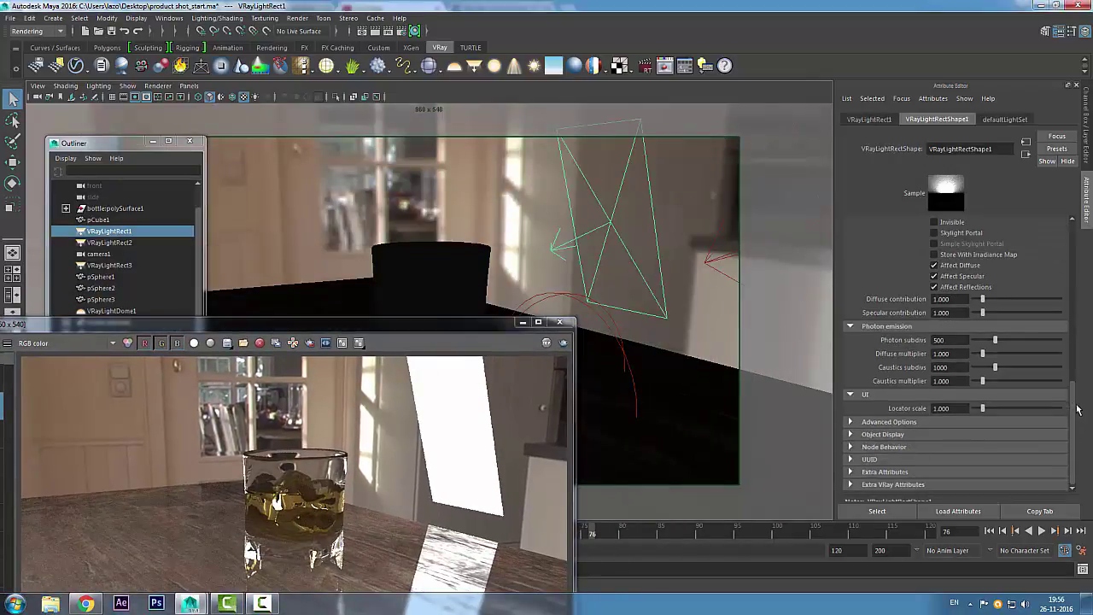
click(889, 422)
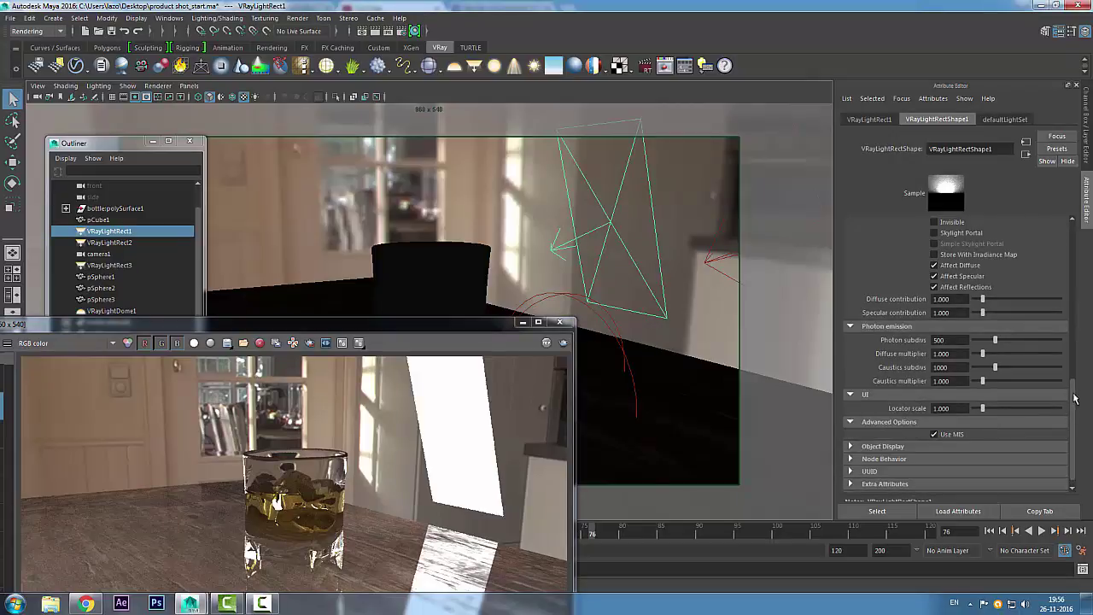
scroll(1075, 399, up, 5)
drag(723, 365, 862, 357)
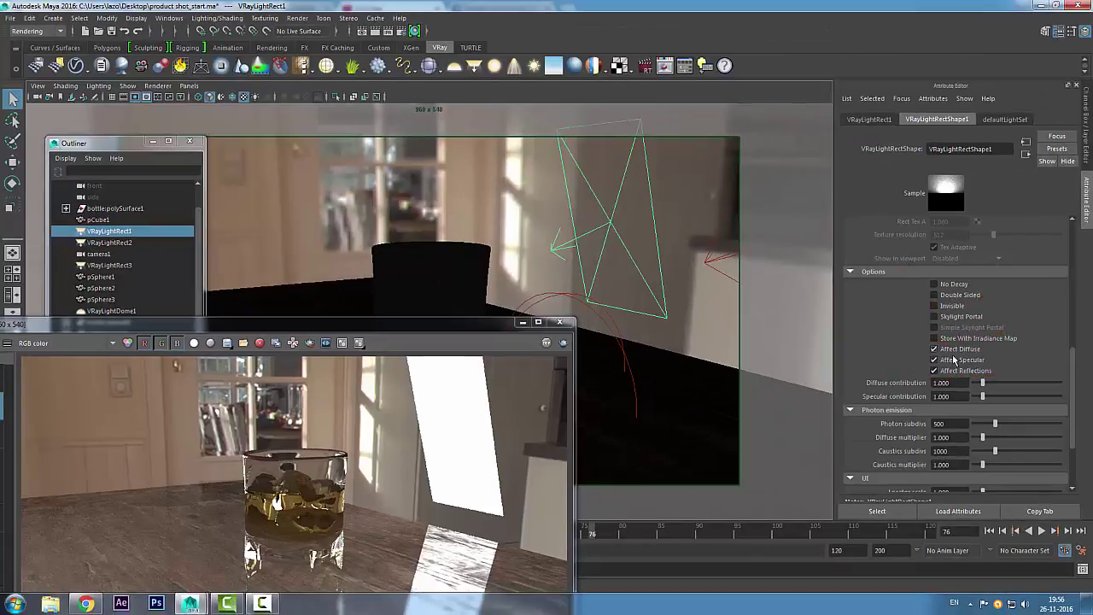
click(935, 305)
key(ctrl+2)
mouse_move(521, 384)
mouse_down()
mouse_move(455, 430)
mouse_move(478, 446)
mouse_up()
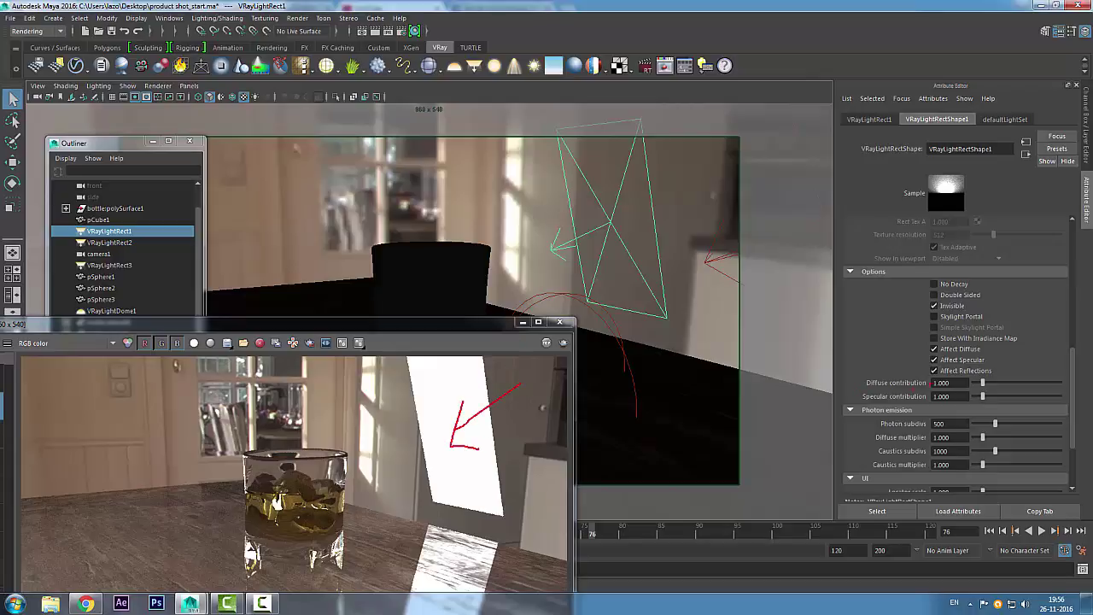
click(935, 371)
mouse_move(464, 530)
mouse_down()
mouse_move(420, 589)
mouse_move(466, 568)
mouse_up()
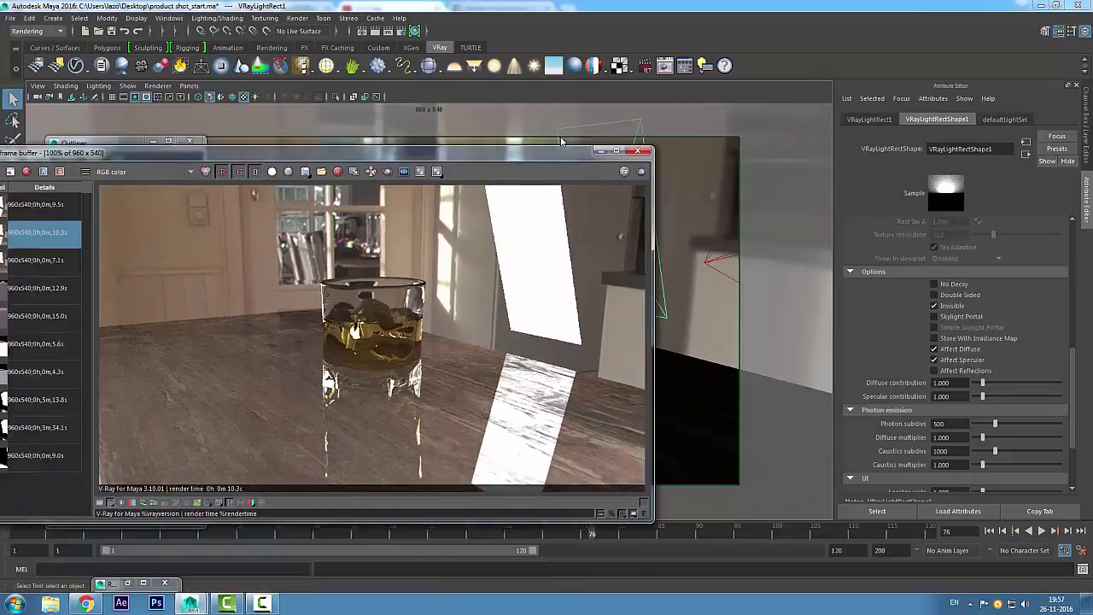
Define a render region around the bright light panel and its table reflection, render it, and close the frame buffer.
click(404, 149)
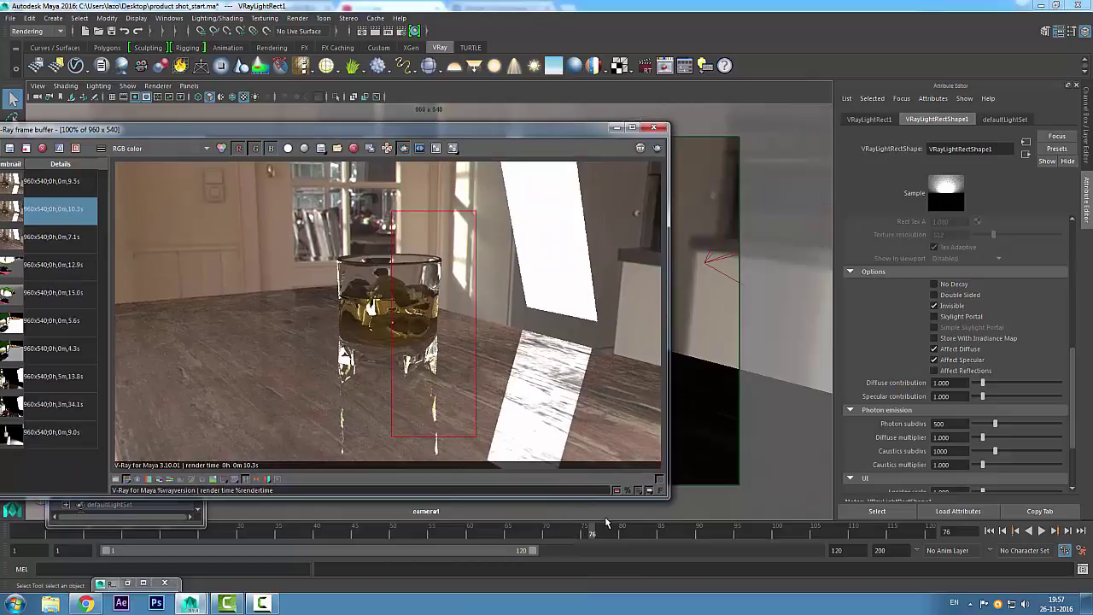
drag(475, 162, 600, 468)
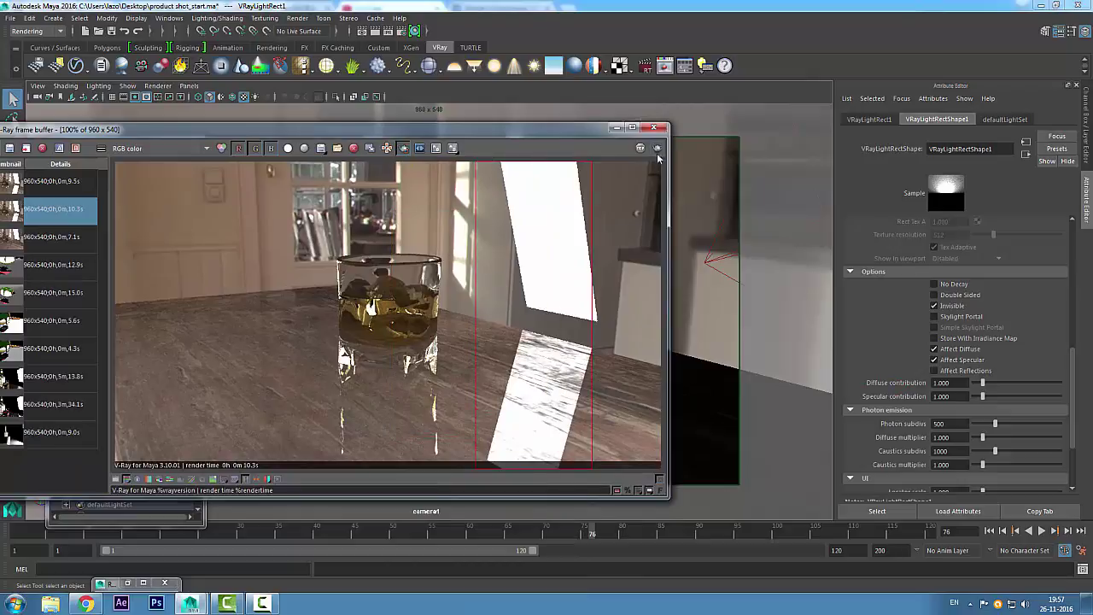
click(657, 148)
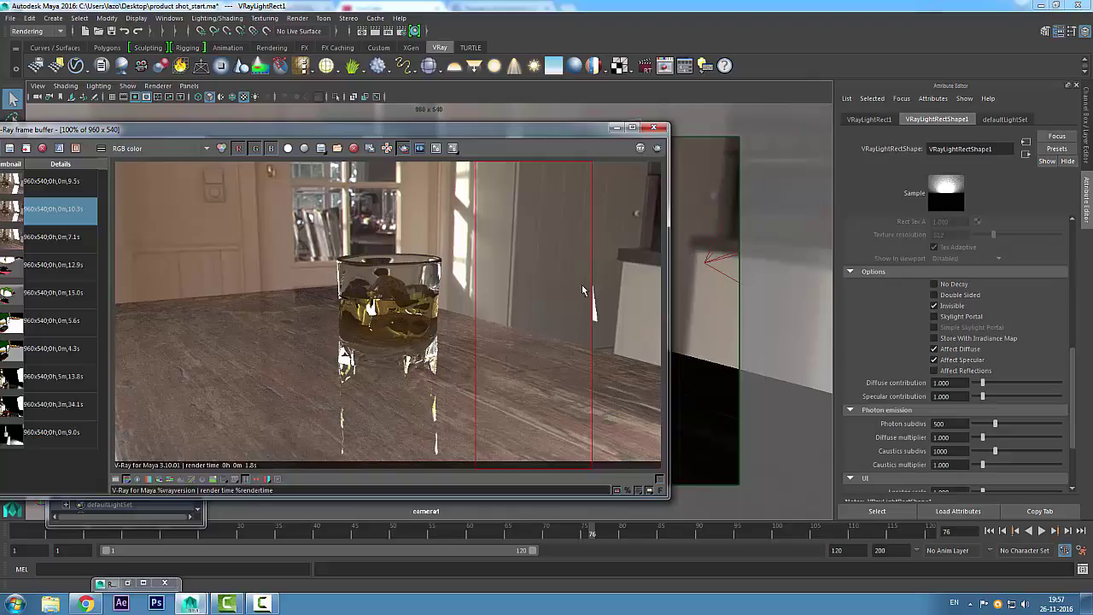
click(654, 127)
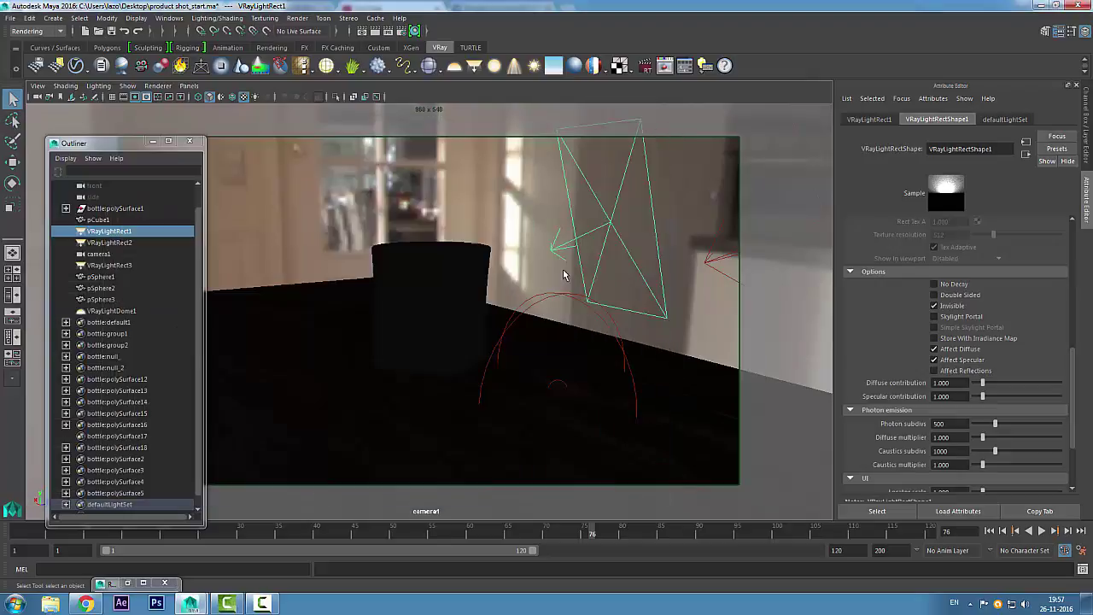
Connect a file texture with wood_bump.jpg from the sourceimages folder to the table material's bump Map.
click(512, 312)
scroll(1066, 390, down, 5)
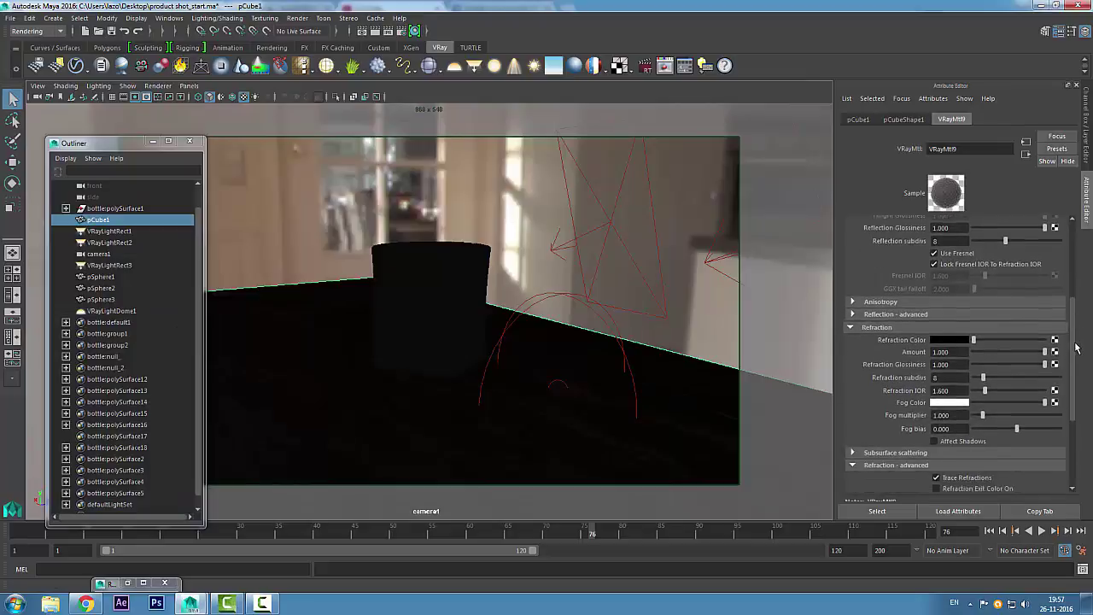
click(948, 480)
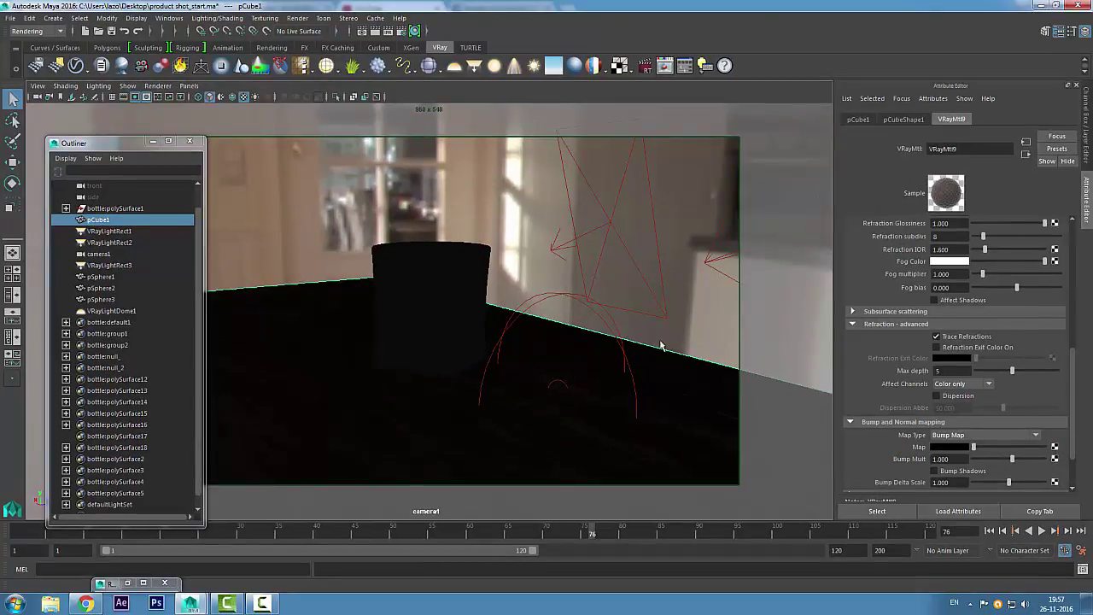
click(462, 398)
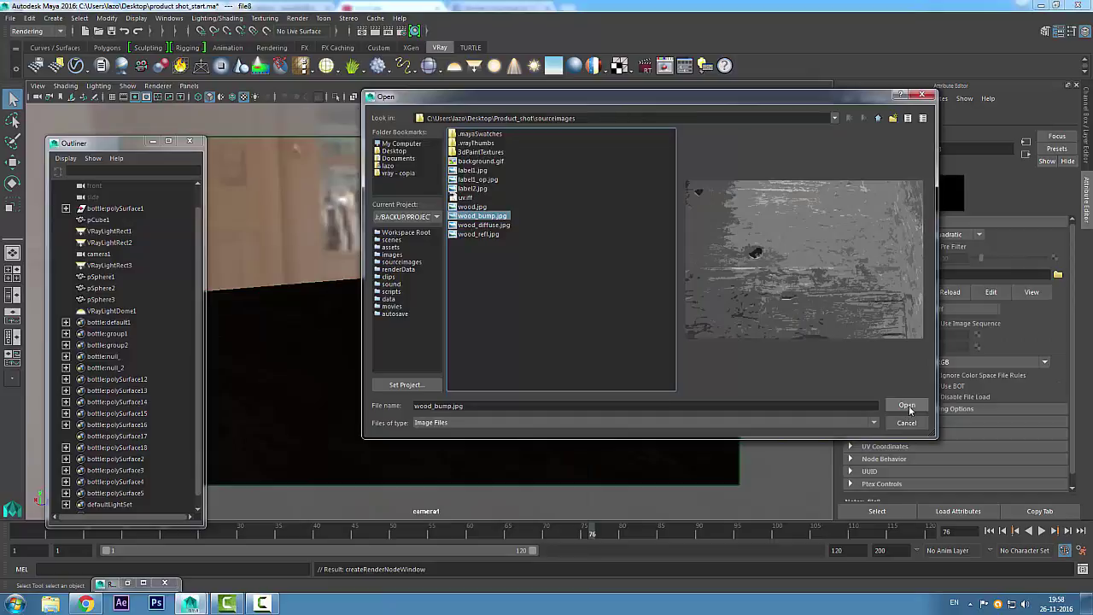
click(907, 406)
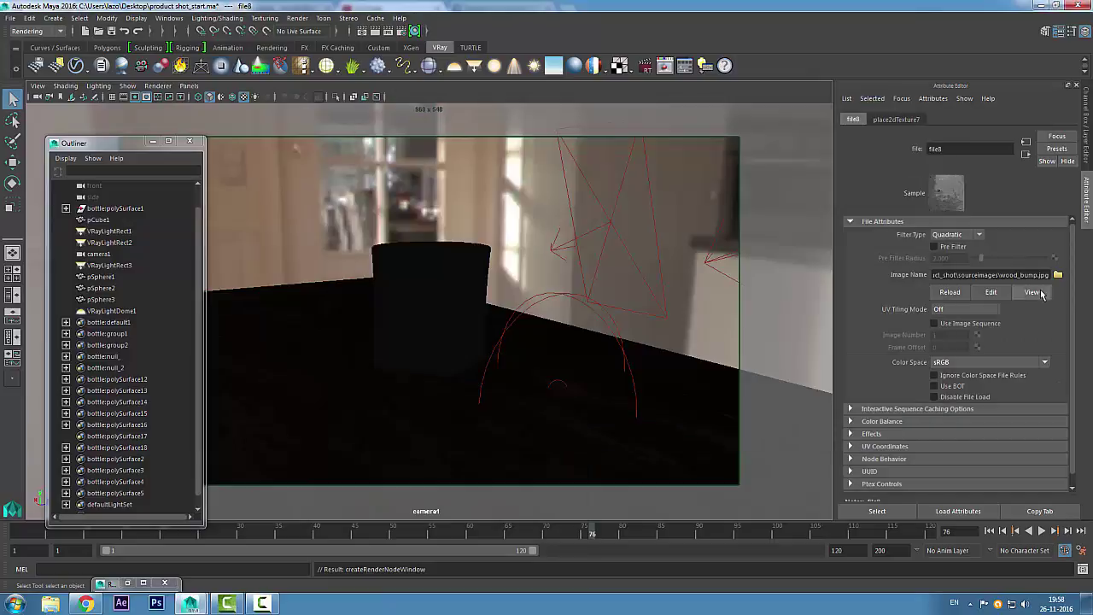
Render a region covering the foreground tabletop to check the bump effect, and close the frame buffer.
click(667, 66)
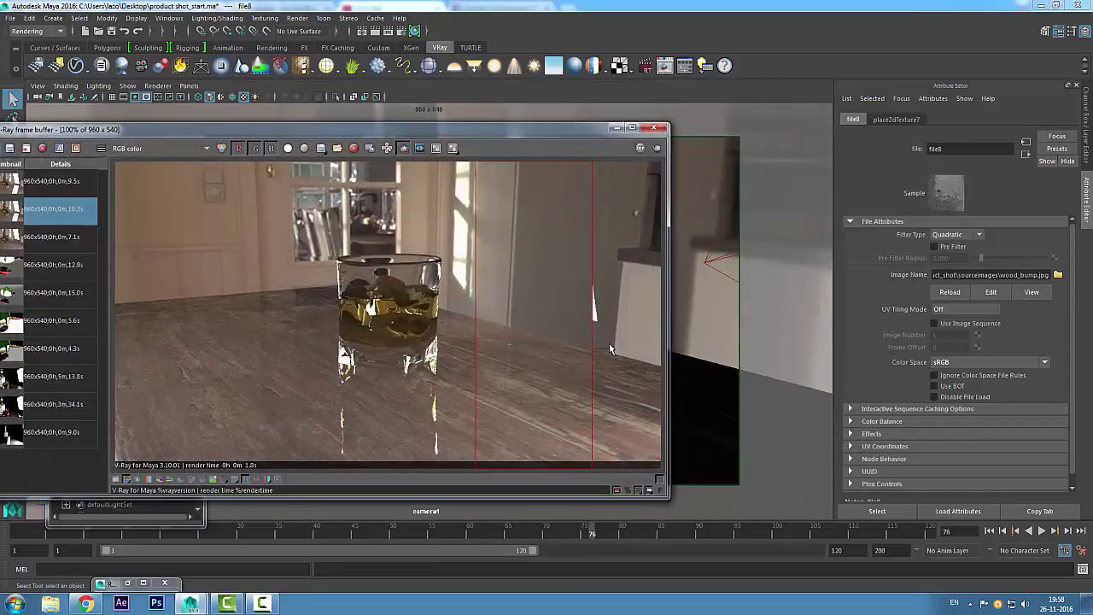
click(658, 149)
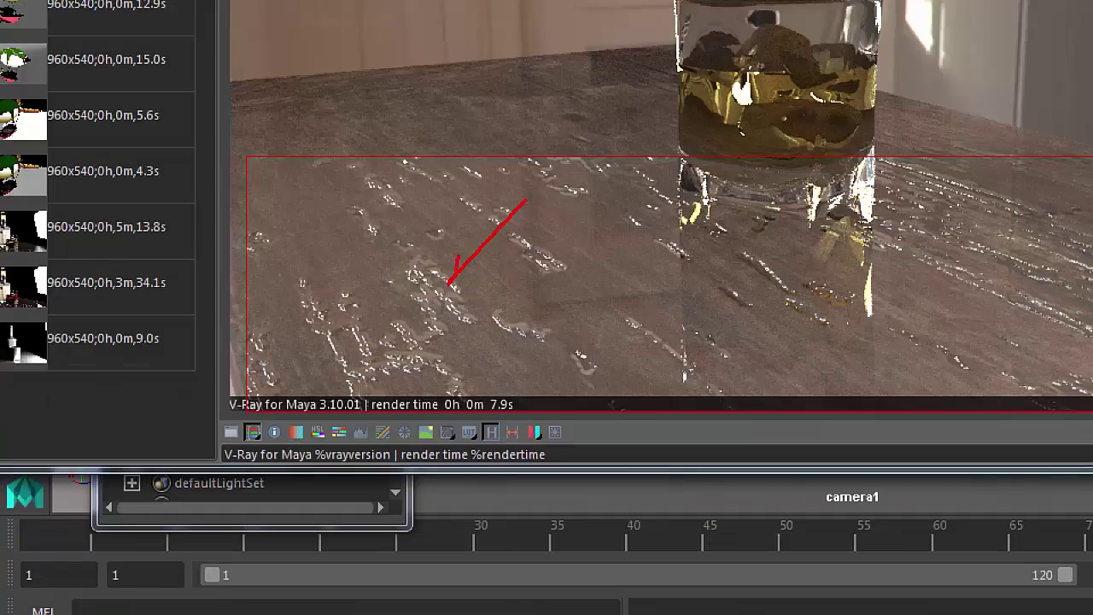
drag(456, 274, 484, 272)
mouse_move(589, 210)
mouse_down()
mouse_move(552, 254)
mouse_move(575, 251)
mouse_up()
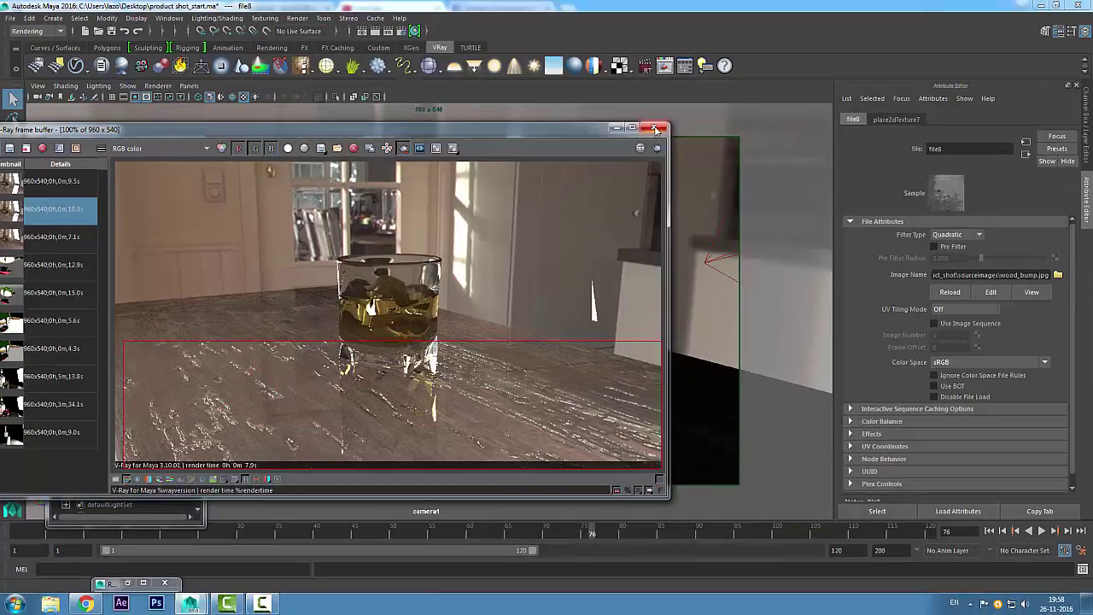
click(654, 127)
Set the table material's Bump Mult to 0.4 and render the tabletop region again.
click(680, 369)
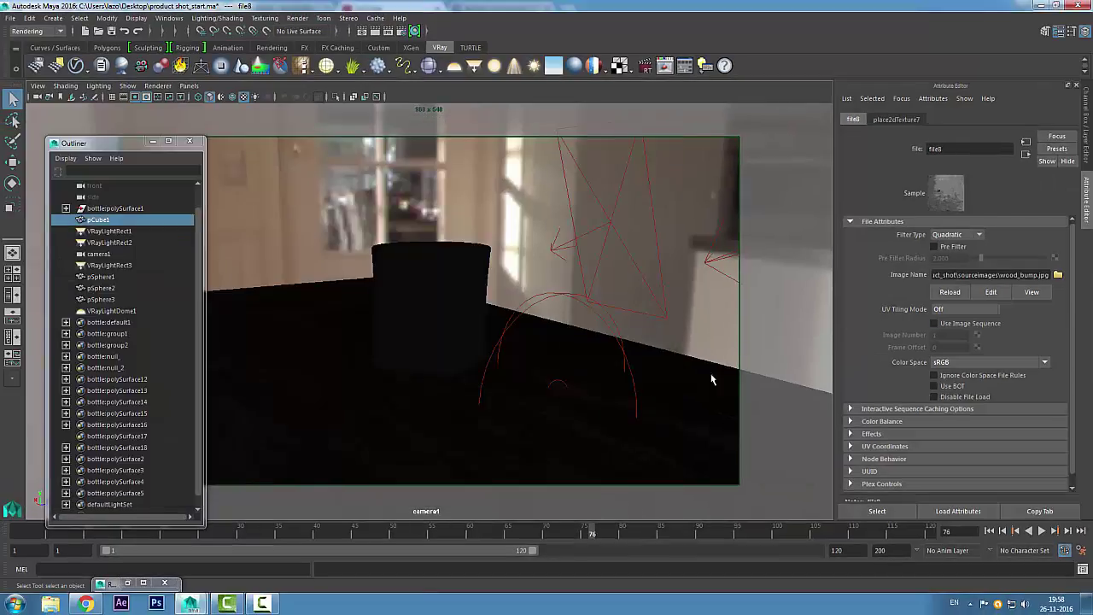
drag(1072, 418, 1072, 442)
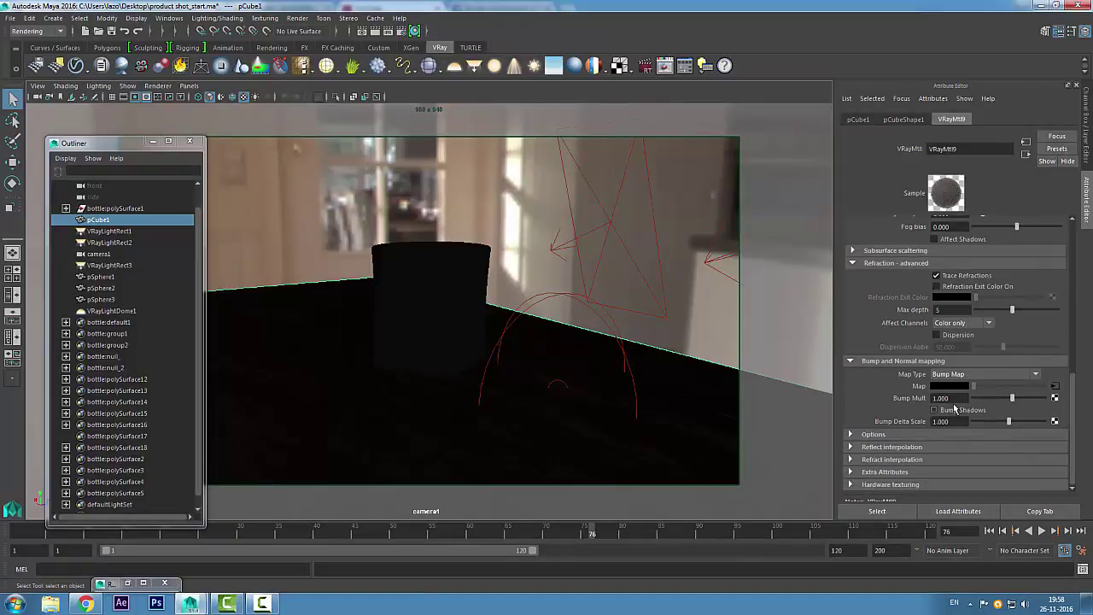
drag(953, 399, 922, 400)
text(.4)
key(Return)
key(alt+Tab)
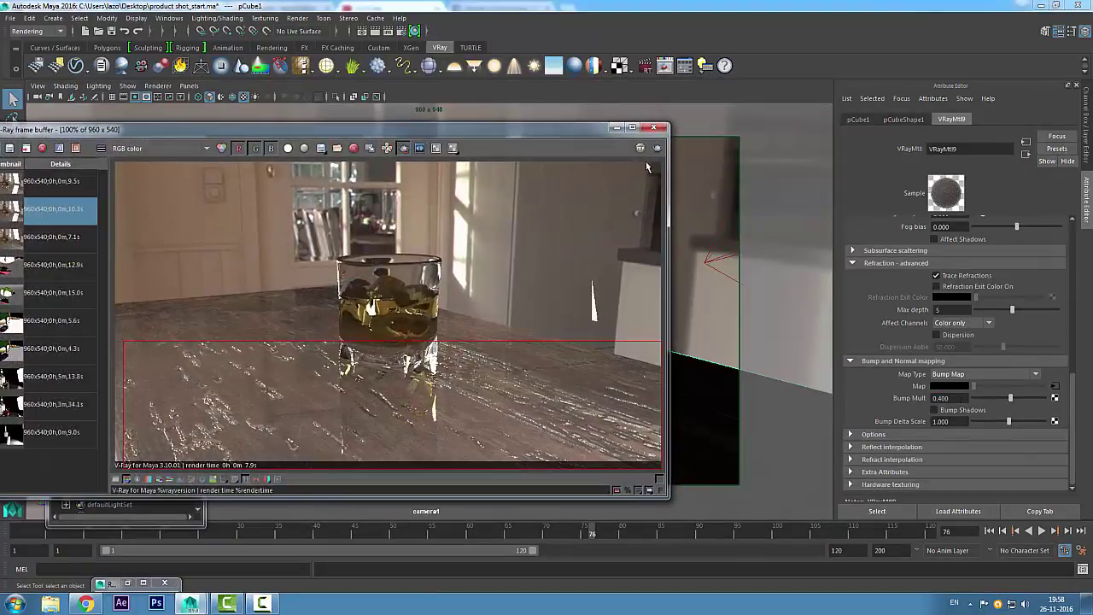
click(658, 149)
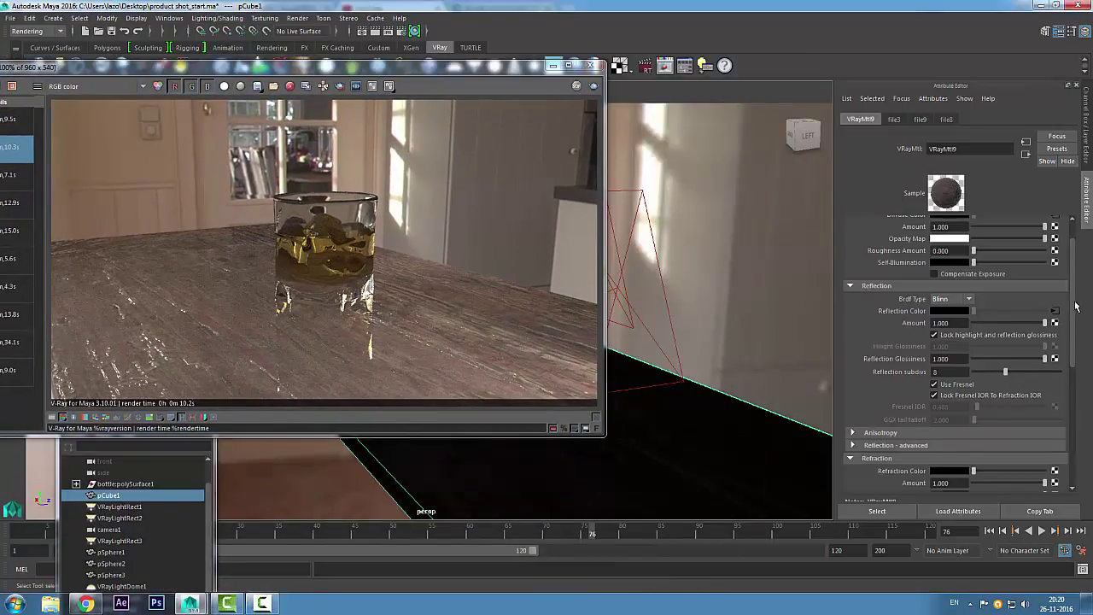
Add the V-Ray Texture input gamma attribute to the wood_diffuse.jpg file texture on the table material's Diffuse Color.
scroll(1067, 322, up, 2)
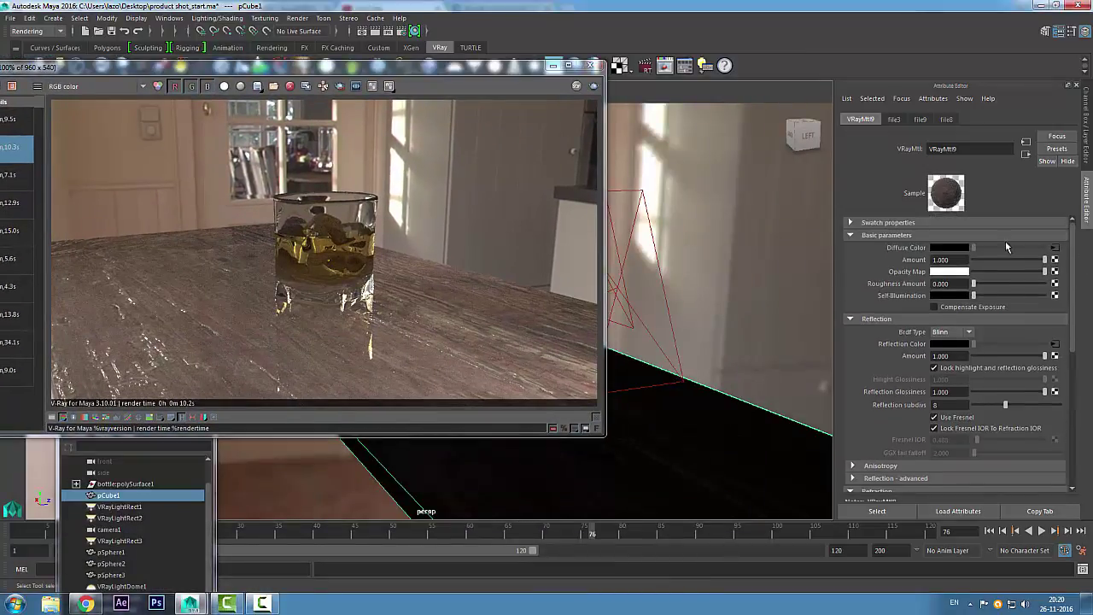
click(1056, 248)
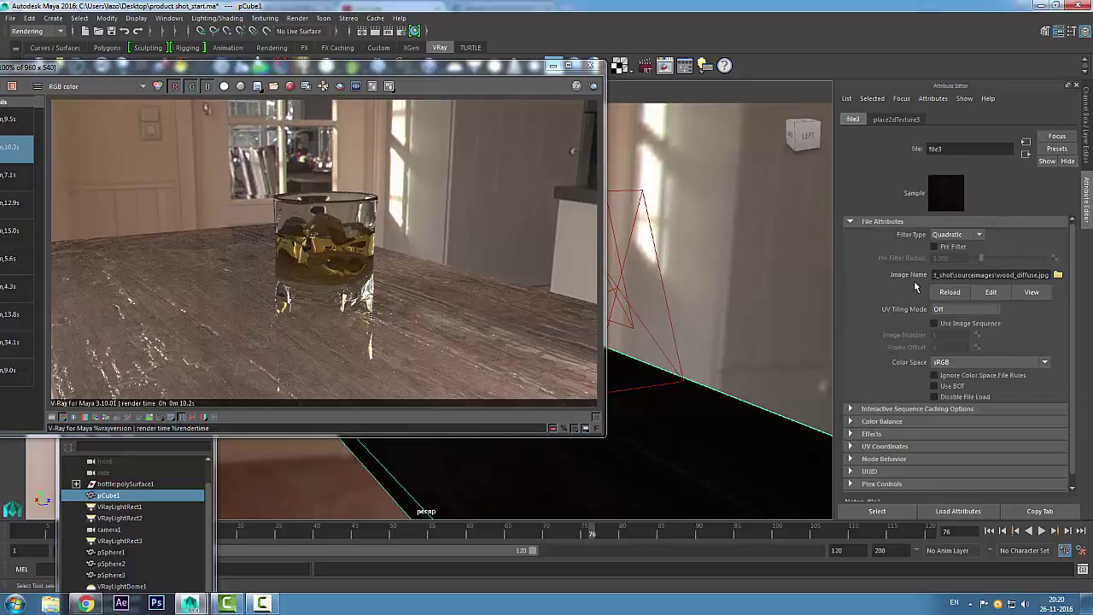
click(934, 98)
mouse_move(937, 144)
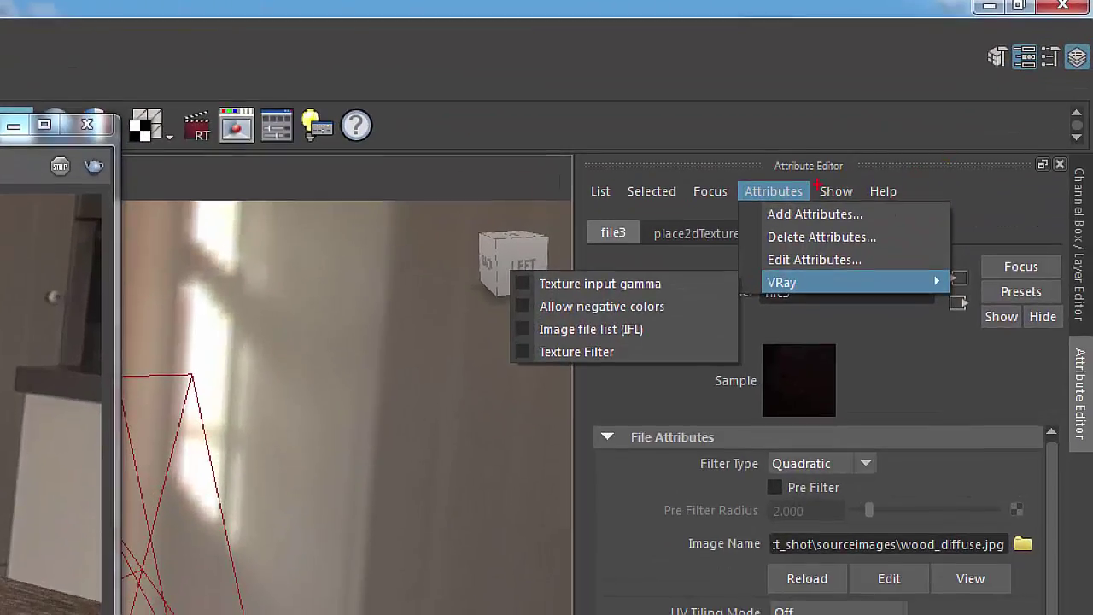
drag(802, 189, 827, 168)
mouse_move(805, 281)
mouse_down()
mouse_move(763, 279)
mouse_move(810, 272)
mouse_up()
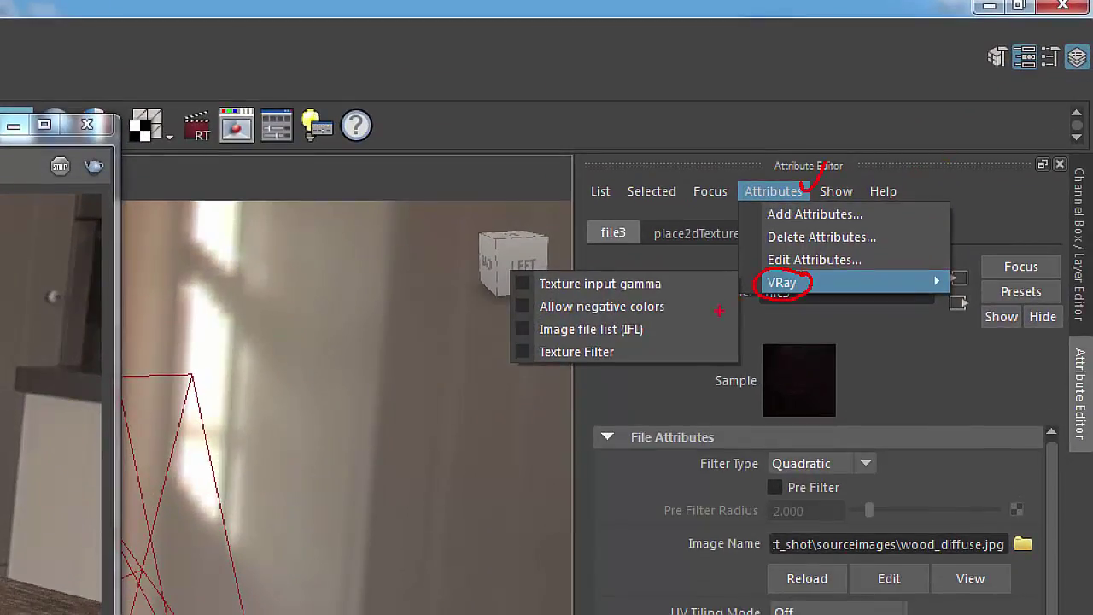
mouse_move(897, 318)
mouse_down()
mouse_move(816, 398)
mouse_move(858, 393)
mouse_up()
mouse_move(679, 278)
mouse_down()
mouse_move(689, 287)
mouse_move(716, 247)
mouse_up()
key(Escape)
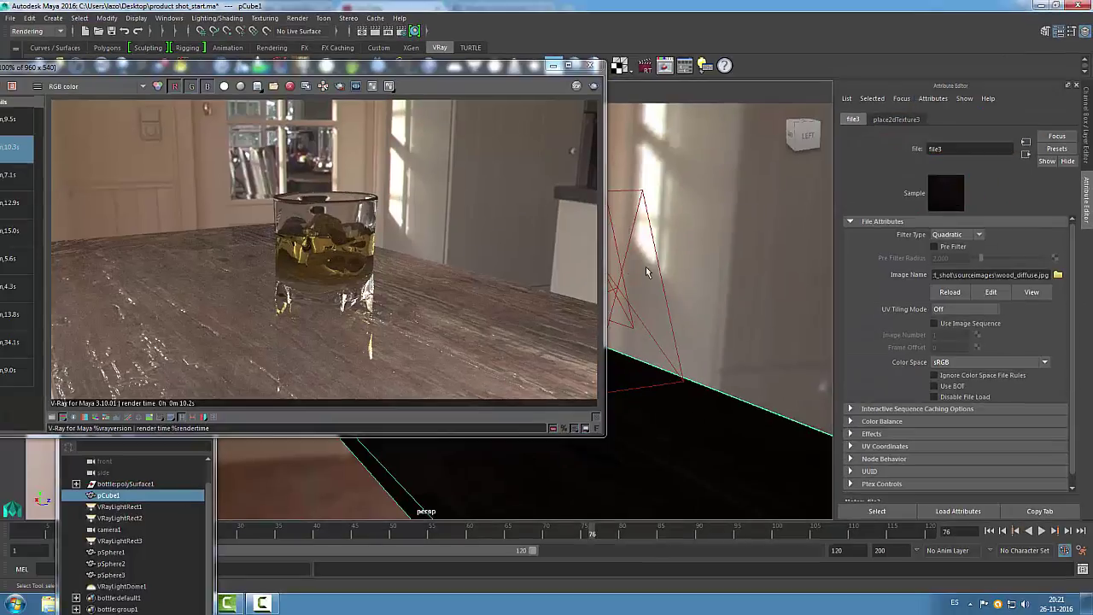
click(931, 102)
mouse_move(937, 144)
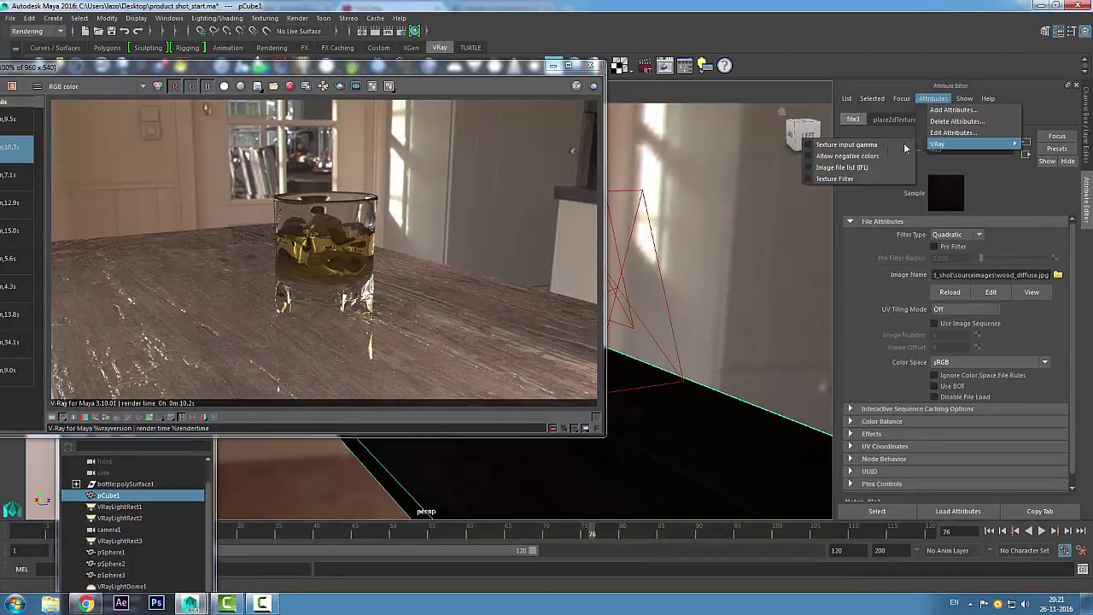
click(846, 147)
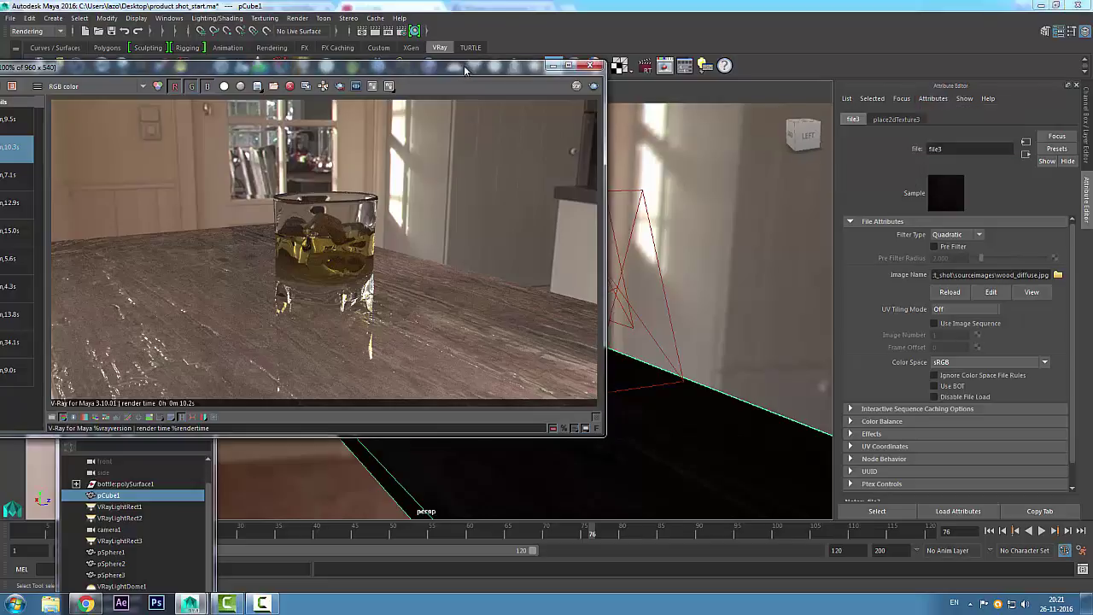
Render the scene with the gamma-corrected textures and examine the glass's reflection on the tabletop.
drag(471, 68, 715, 69)
click(841, 85)
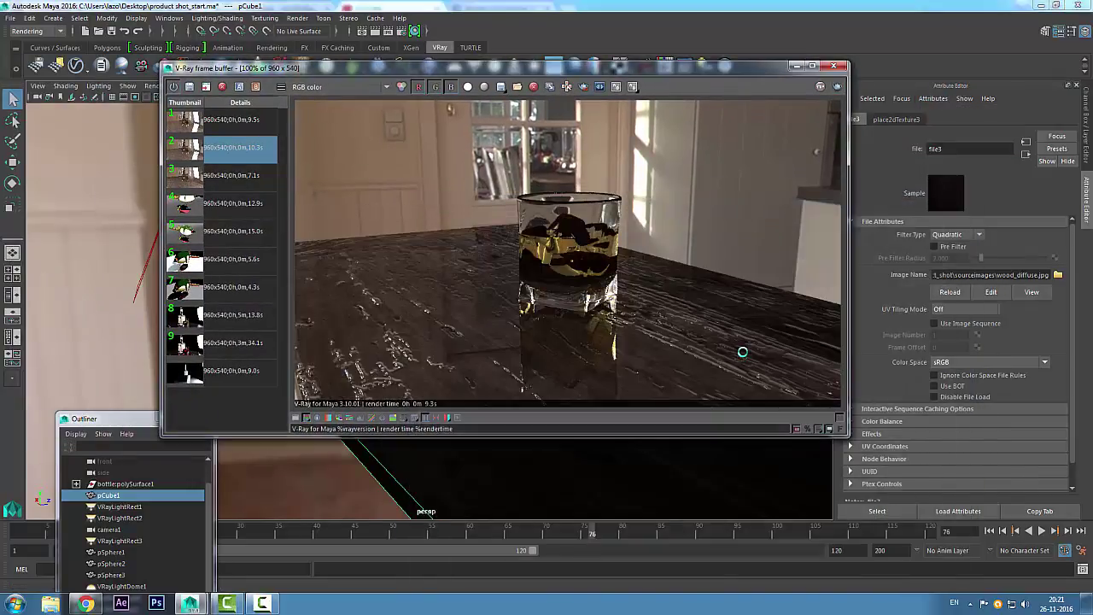
drag(598, 68, 480, 35)
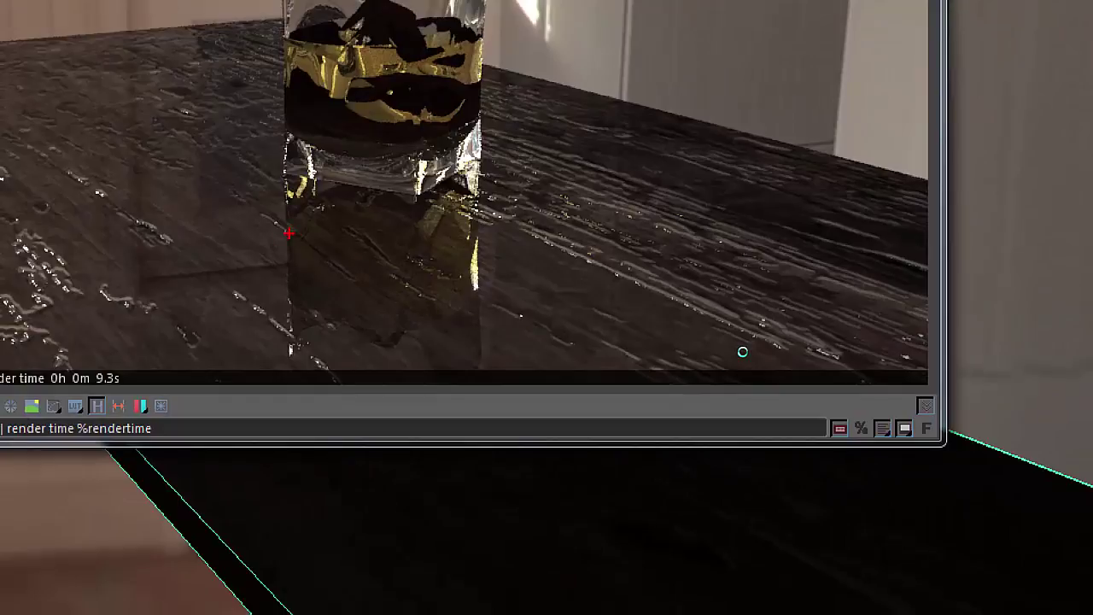
drag(288, 233, 289, 318)
drag(488, 228, 477, 285)
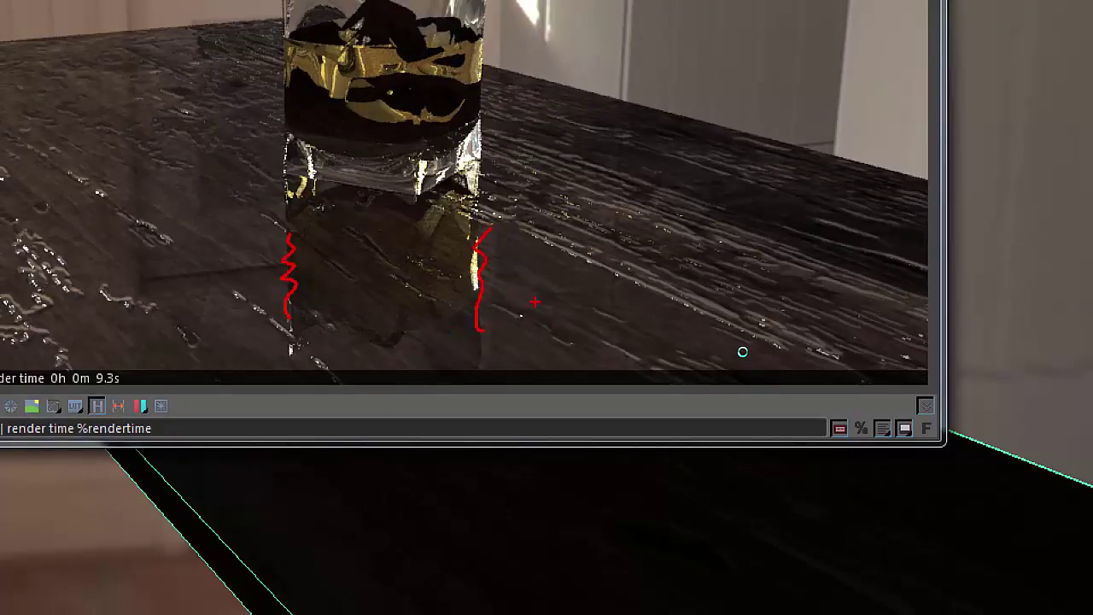
drag(683, 124, 581, 252)
drag(573, 205, 626, 237)
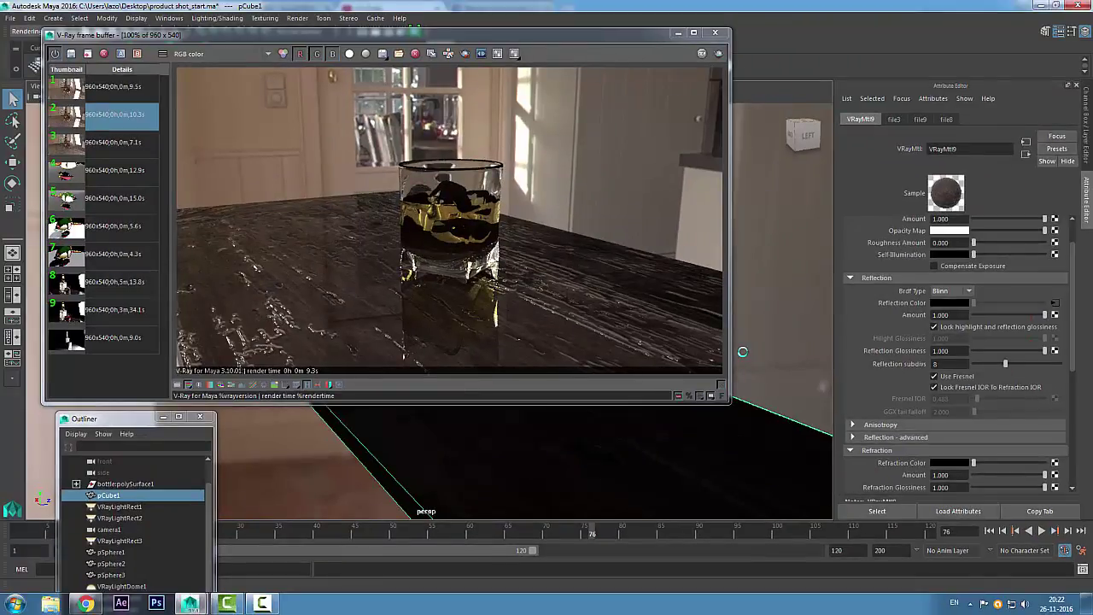
Soften the table material's reflections with Amount 0.764 and Reflection Glossiness 0.732, and lower its Bump Mult to 0.3.
drag(997, 187, 976, 187)
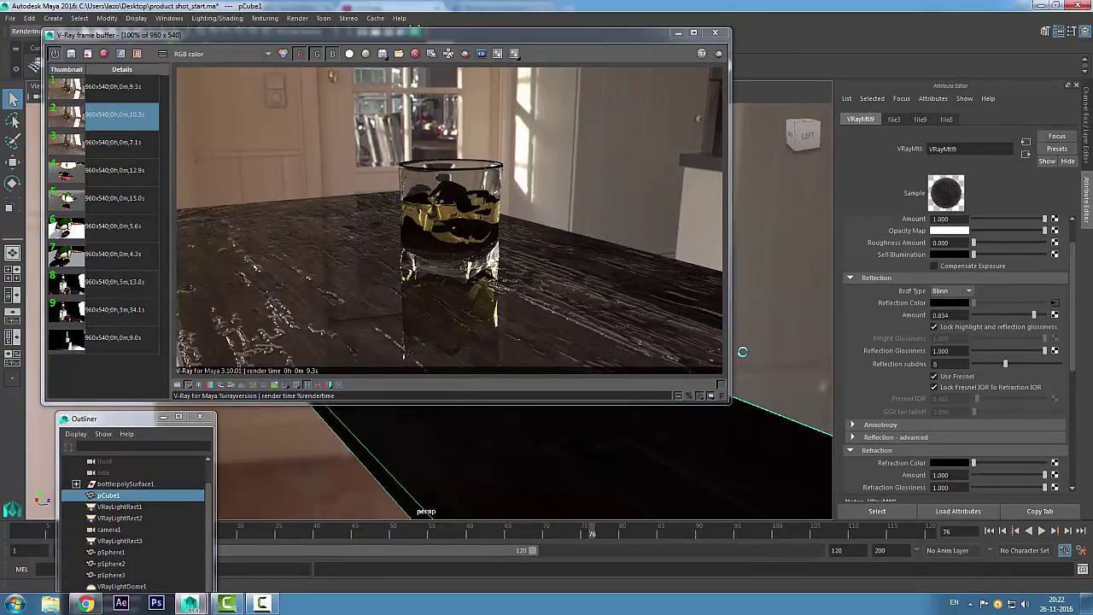
drag(1031, 316, 1026, 350)
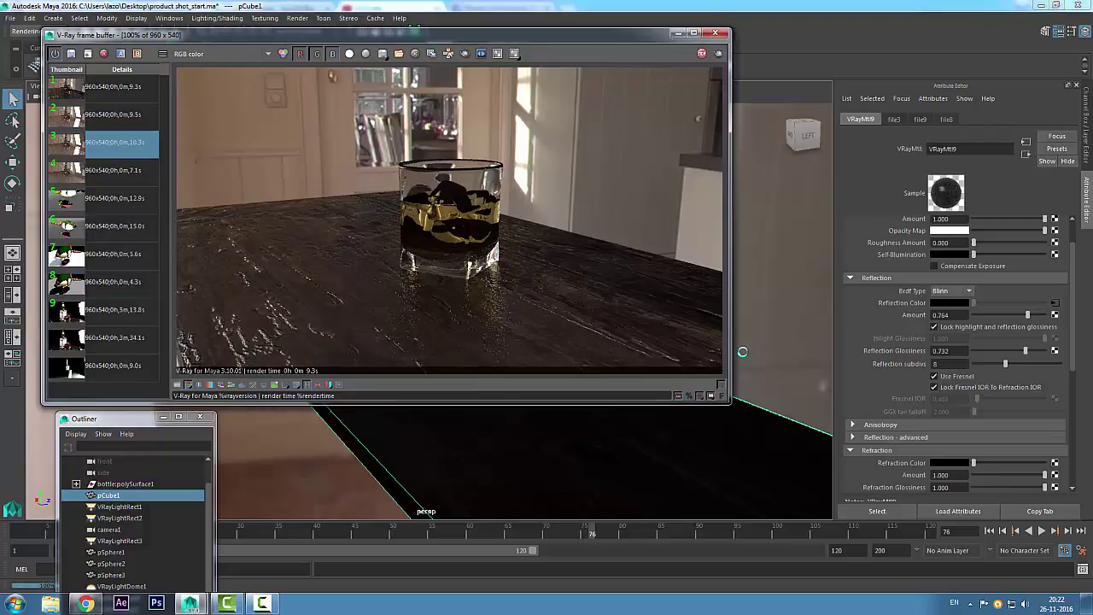
scroll(957, 359, down, 5)
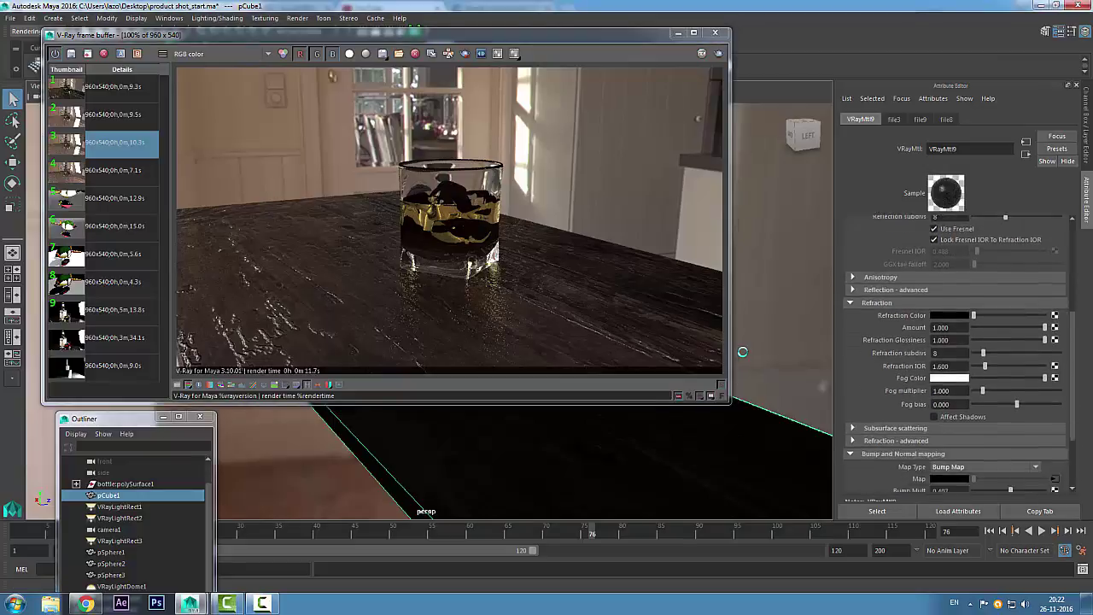
scroll(957, 444, down, 1)
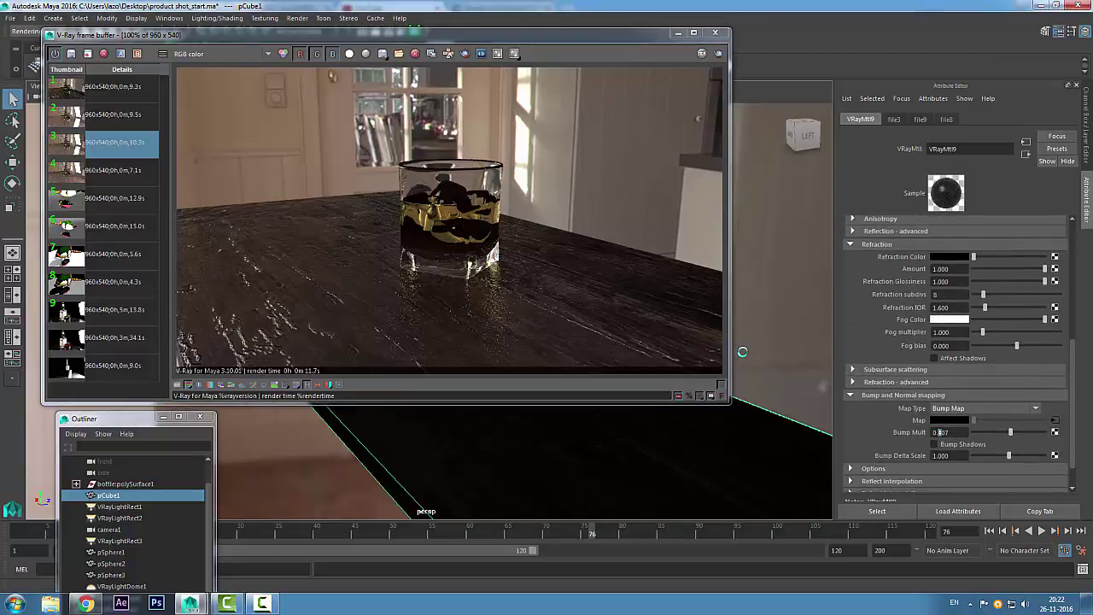
drag(939, 432, 950, 432)
text(0.3)
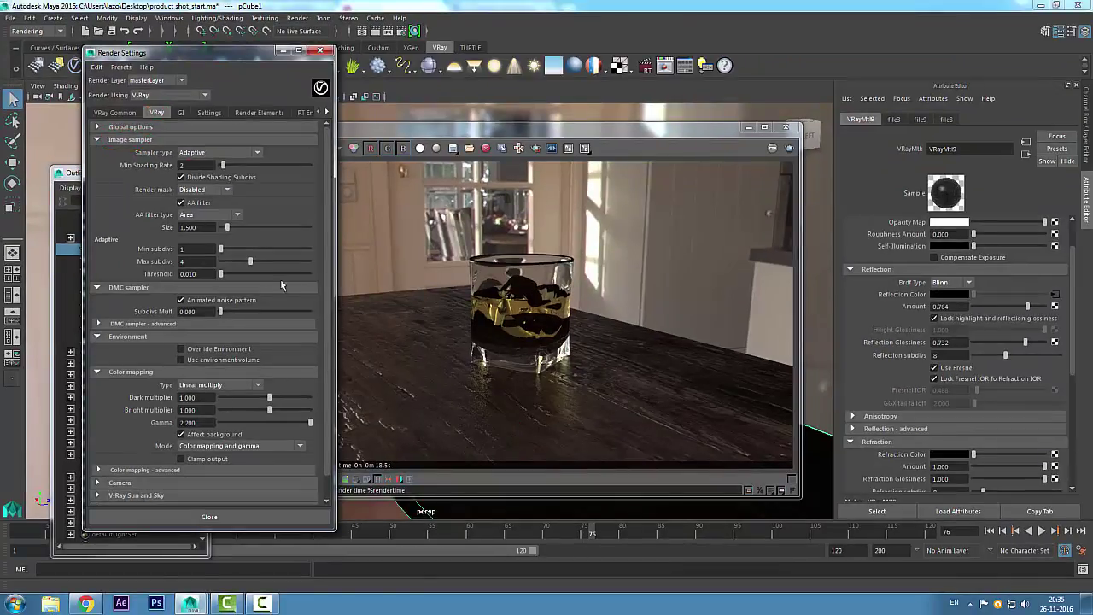
Set the adaptive image sampler's Max subdivs to 8 in the render settings and render the scene again.
drag(250, 261, 289, 262)
click(568, 132)
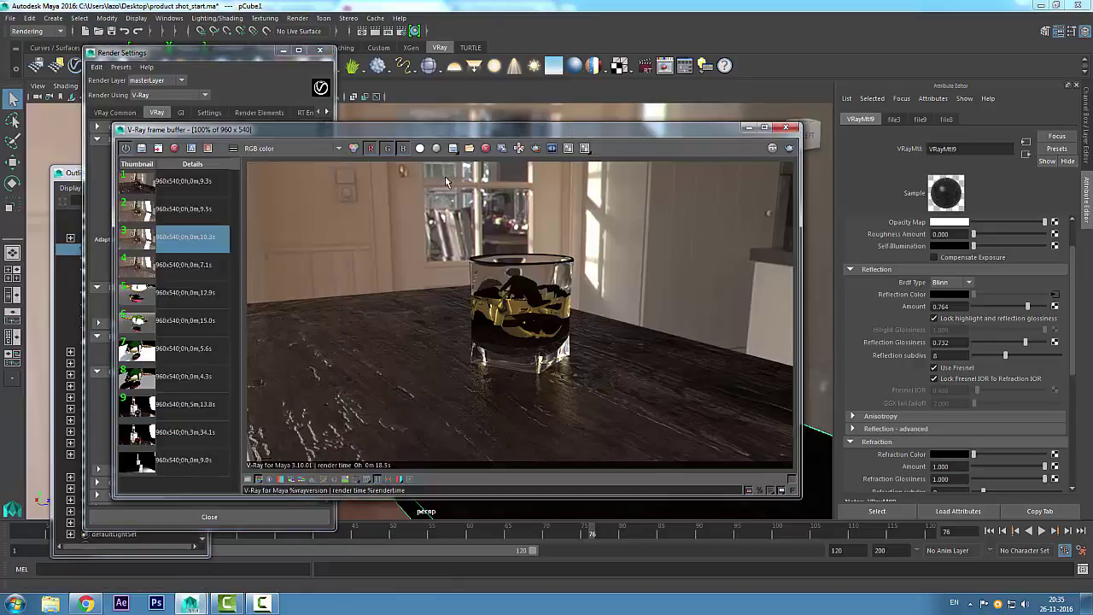
click(773, 148)
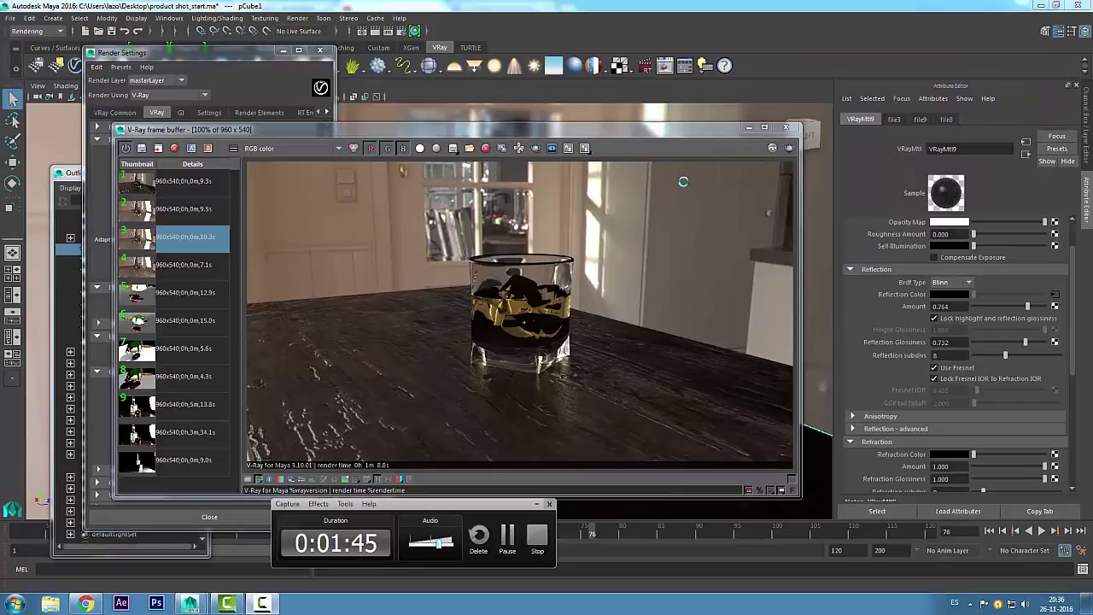
key(alt+Tab)
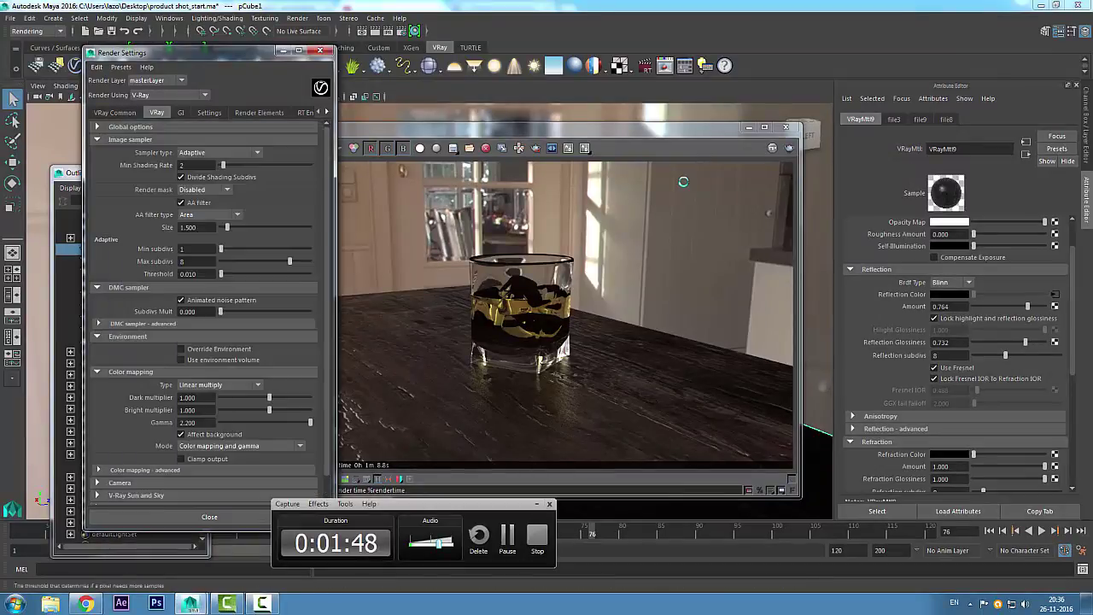
click(683, 182)
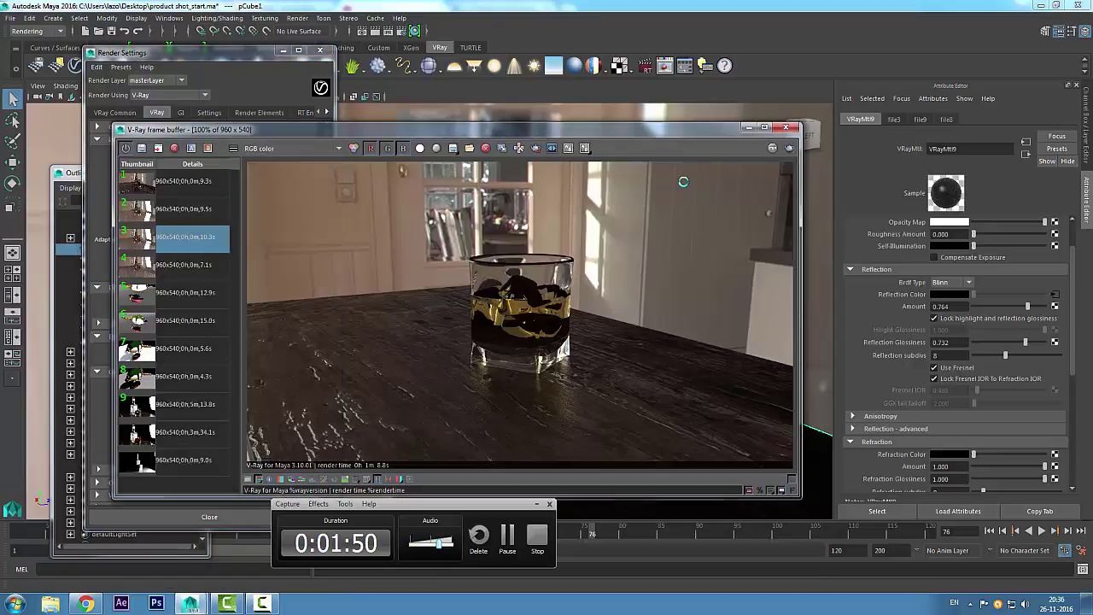